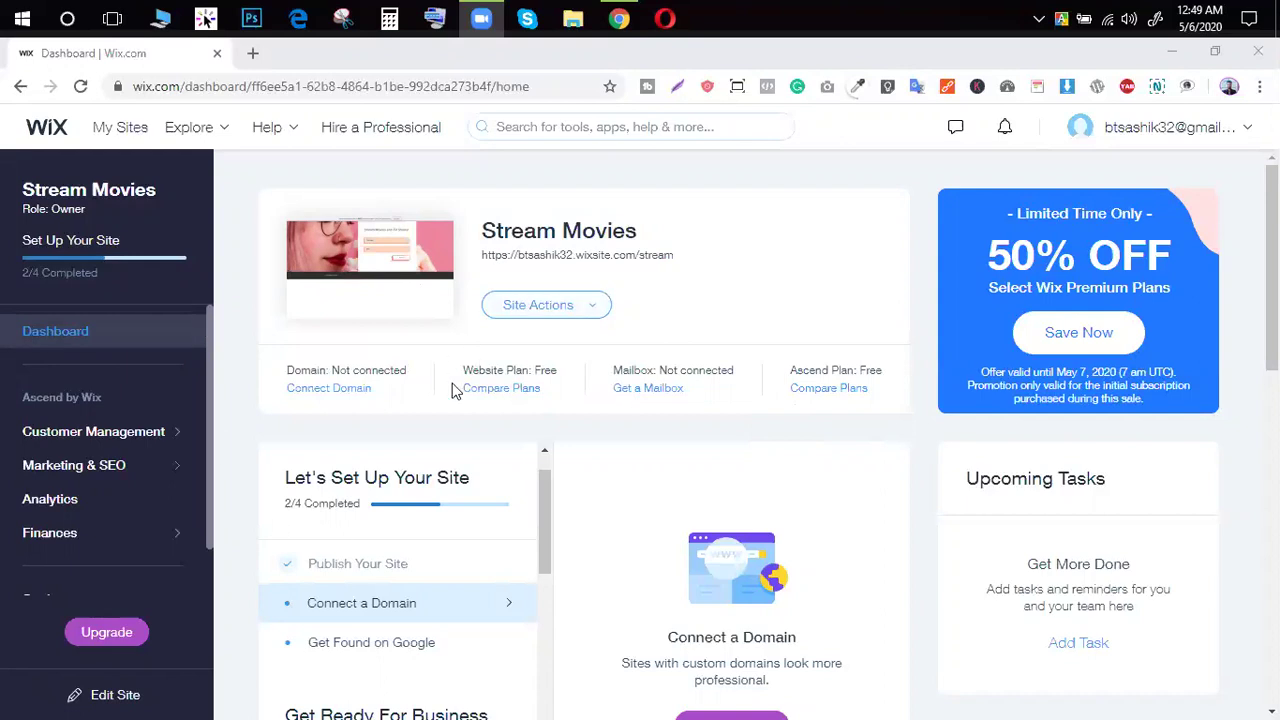
scroll(480, 478, up, 1)
scroll(480, 478, down, 3)
scroll(480, 478, up, 3)
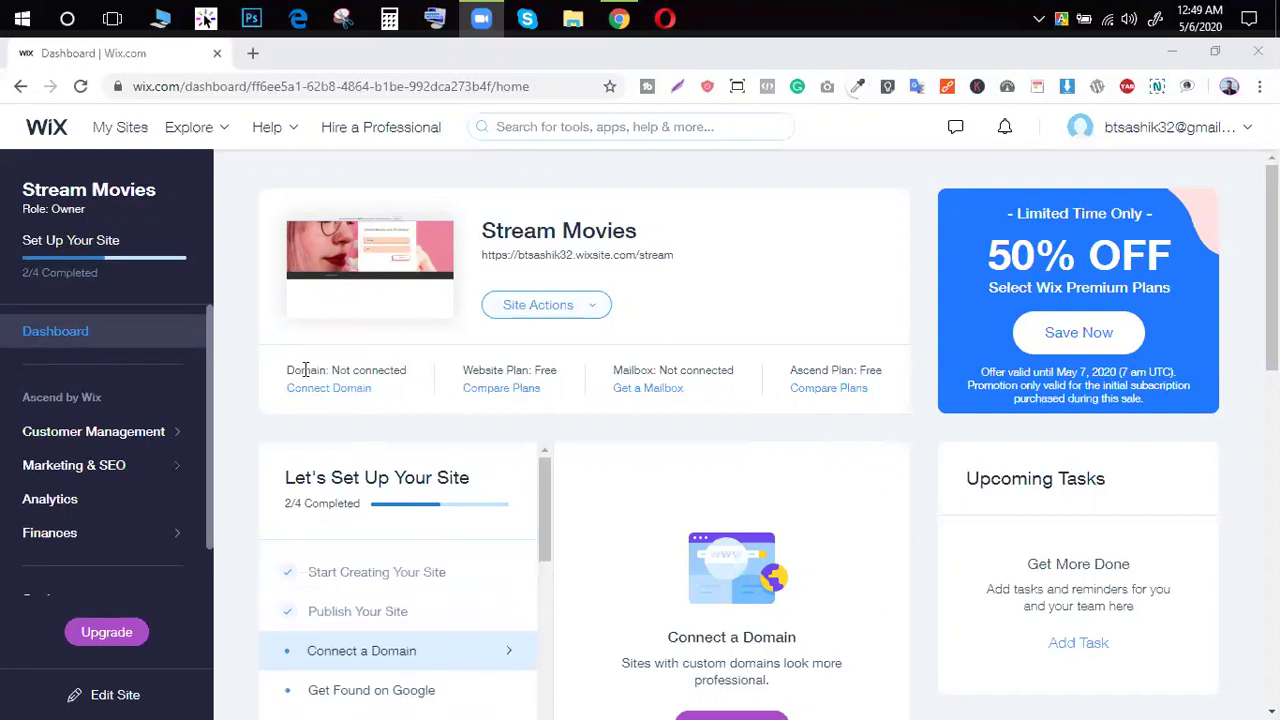
Step: Create a new Business website from My Sites and choose to build it from a template in the Wix Editor
click(110, 131)
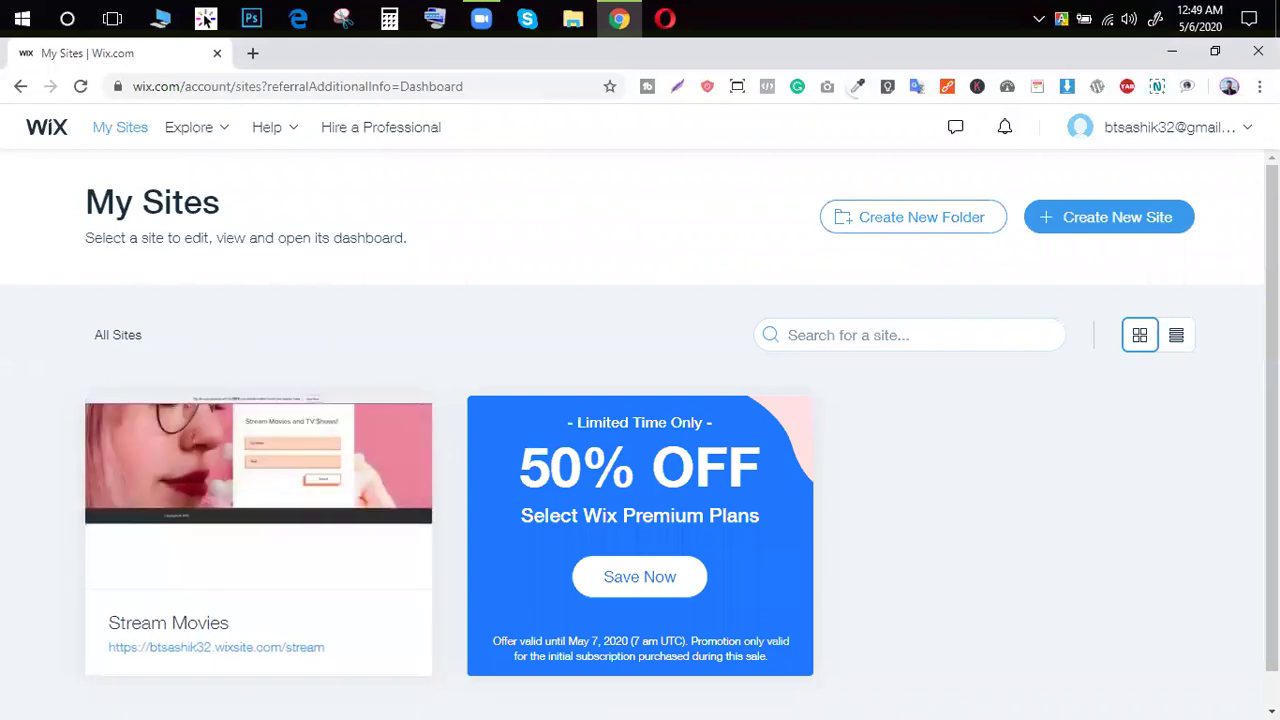
mouse_move(329, 523)
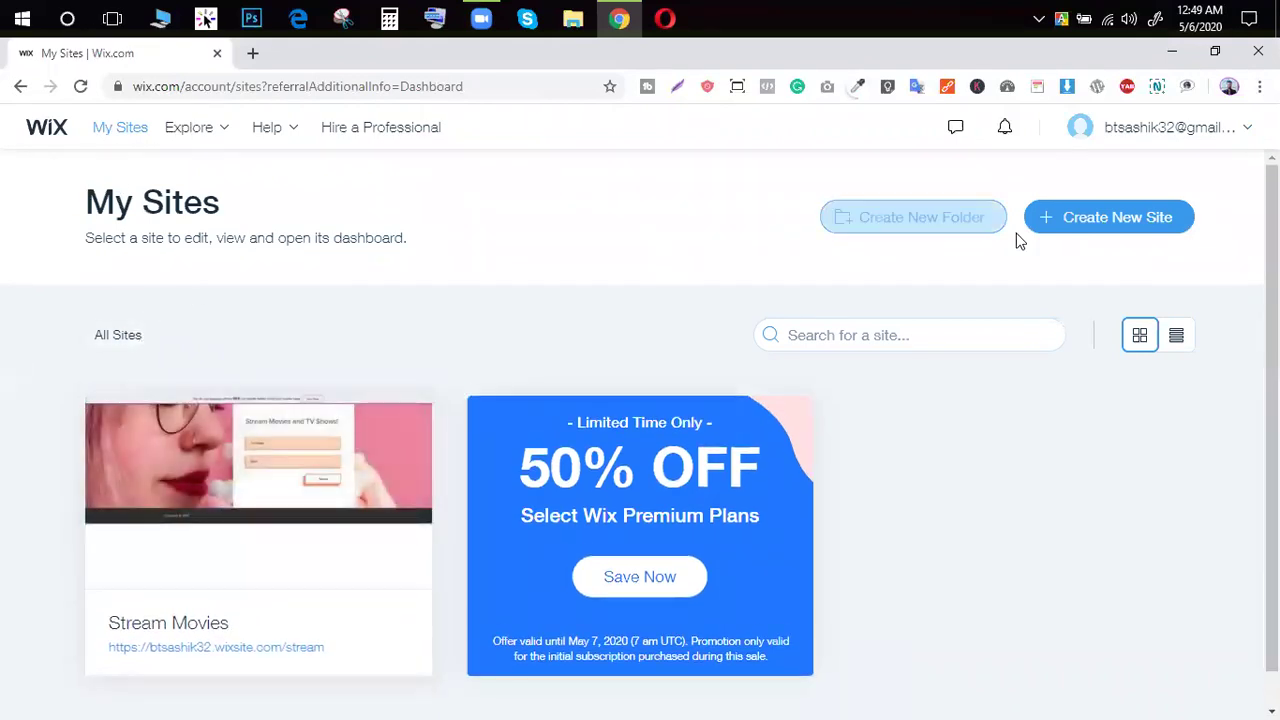
click(1131, 217)
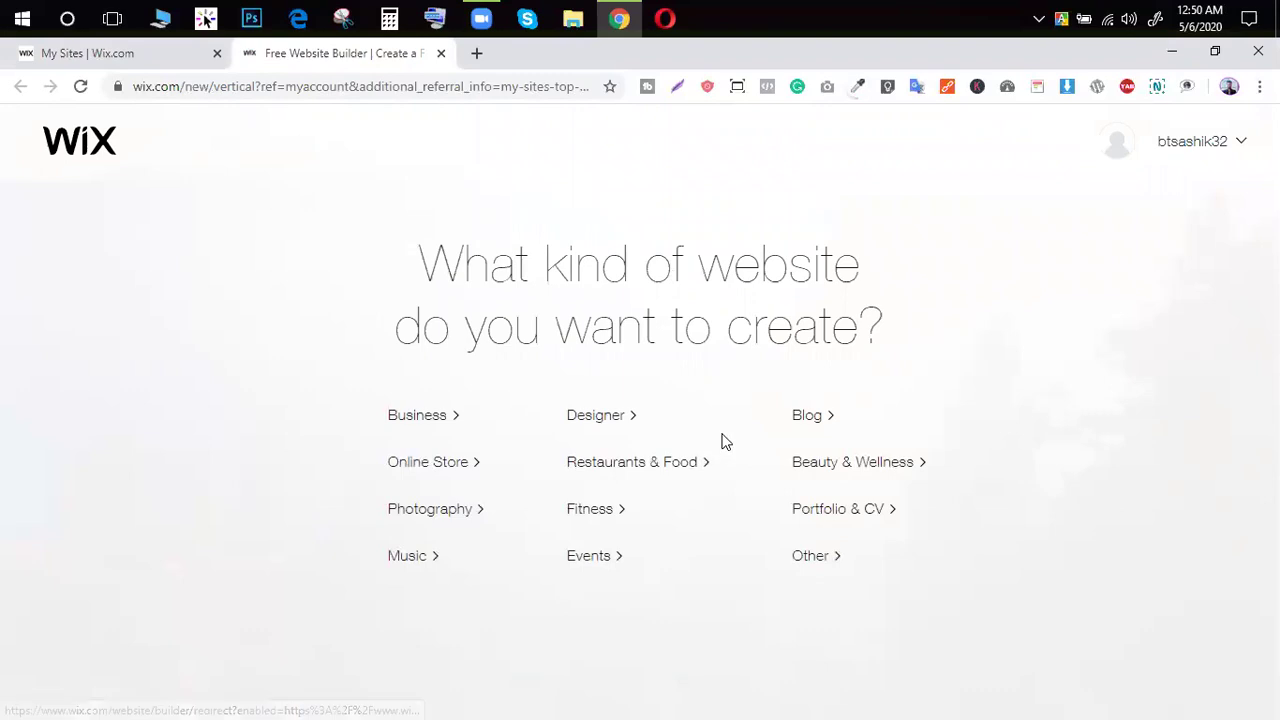
click(444, 418)
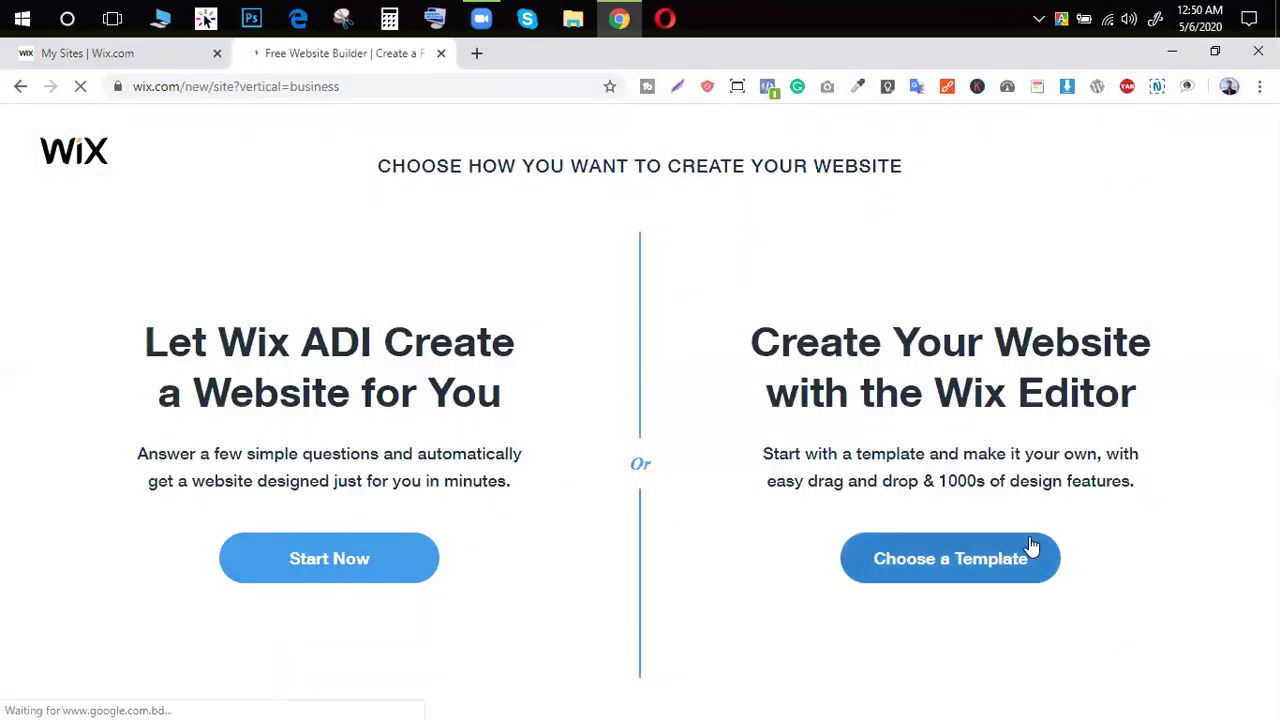
click(1008, 561)
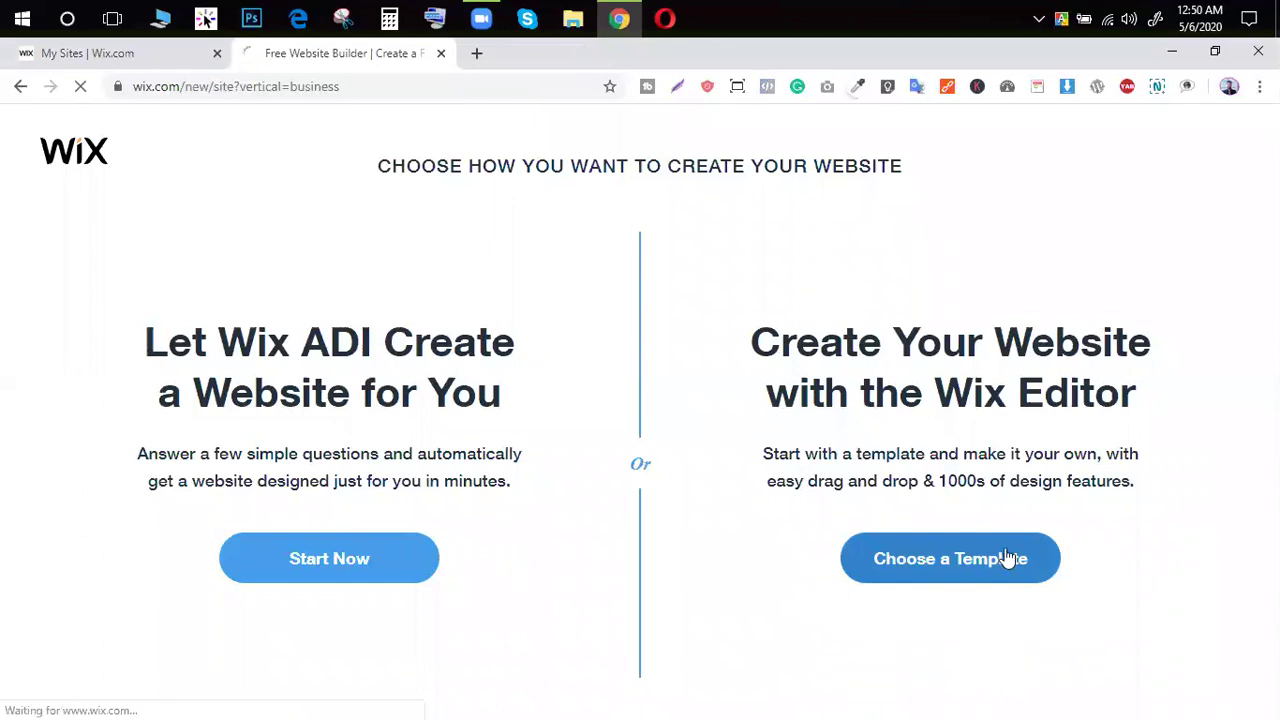
Step: Browse the first two pages of Business website templates to review the available designs
scroll(466, 451, down, 3)
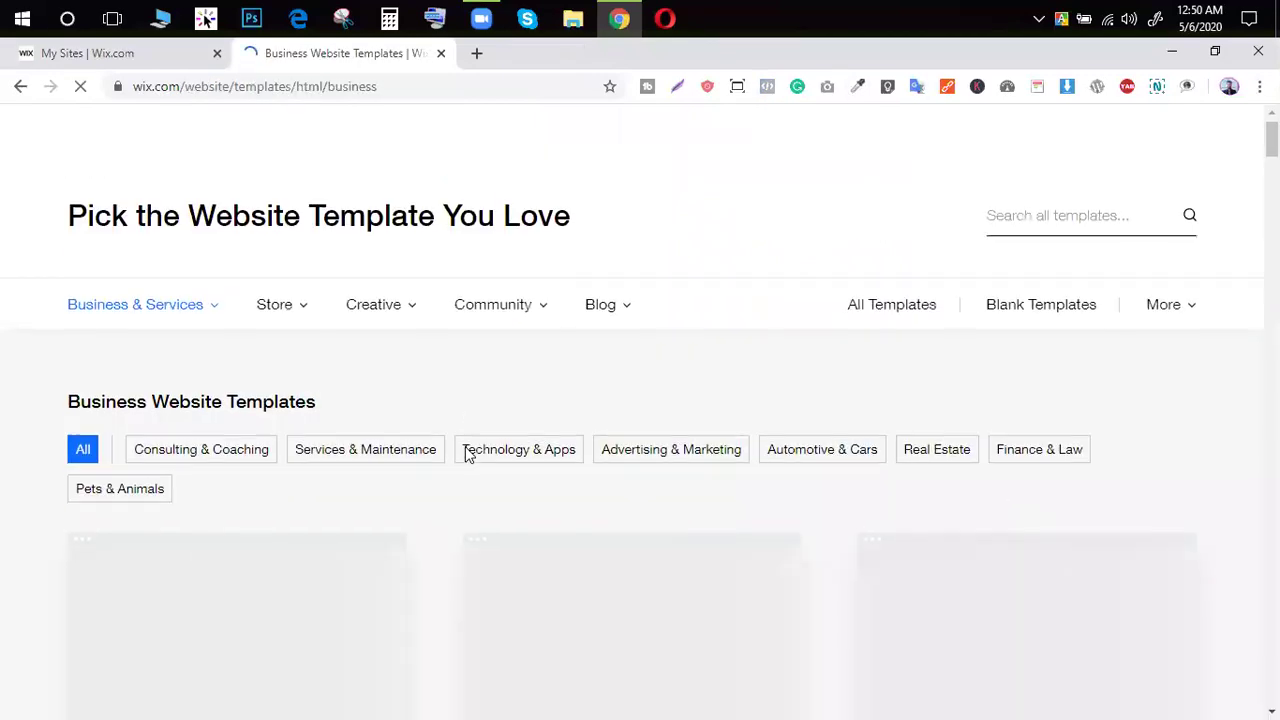
scroll(465, 455, down, 7)
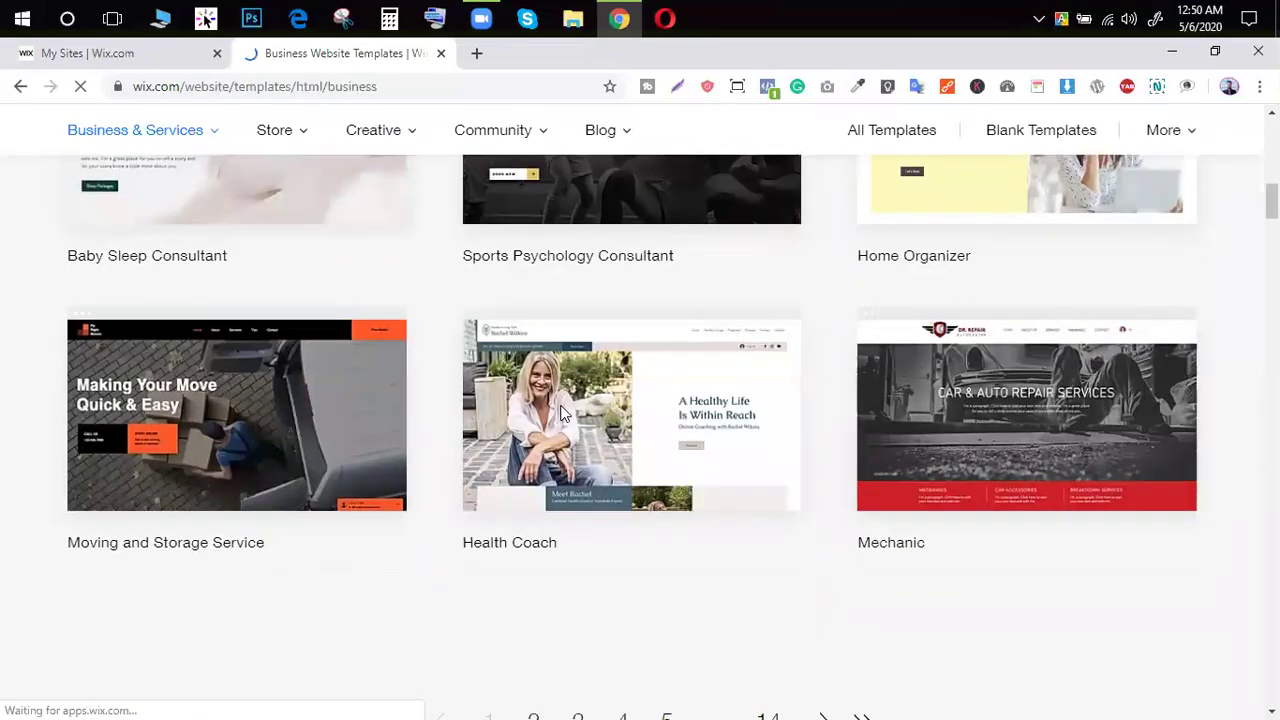
scroll(592, 409, up, 1)
scroll(697, 380, up, 6)
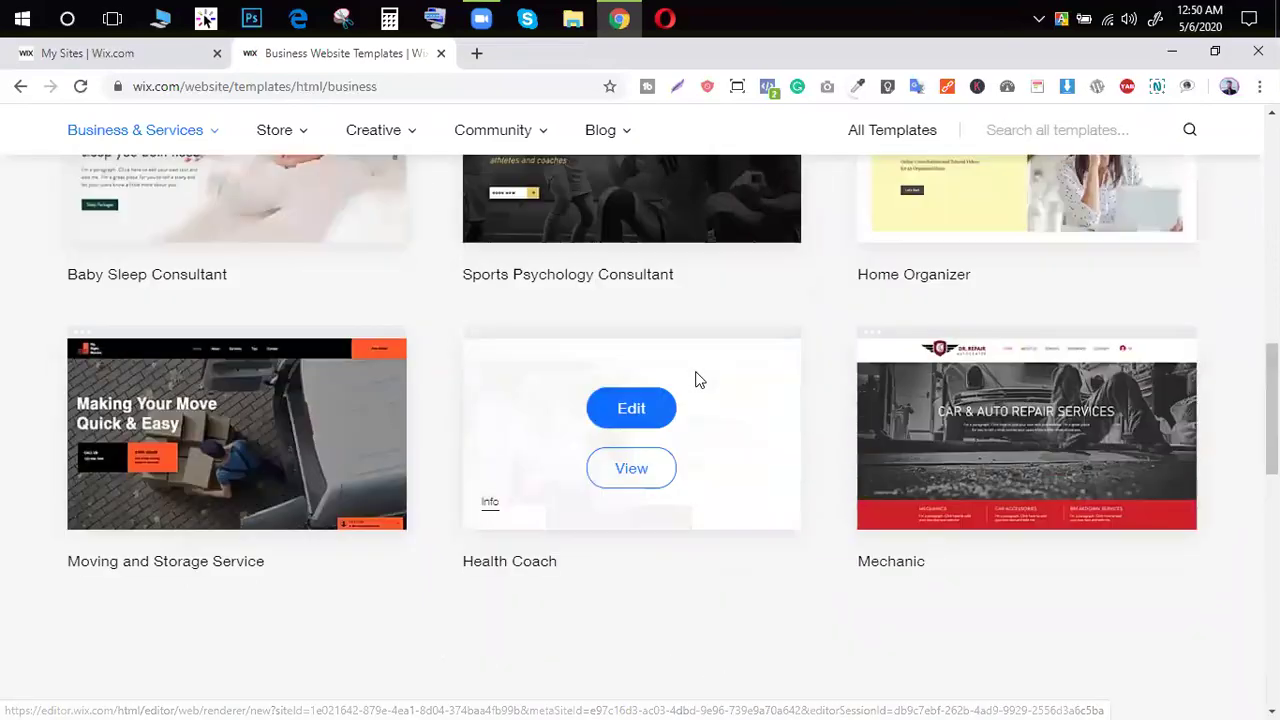
scroll(699, 383, up, 6)
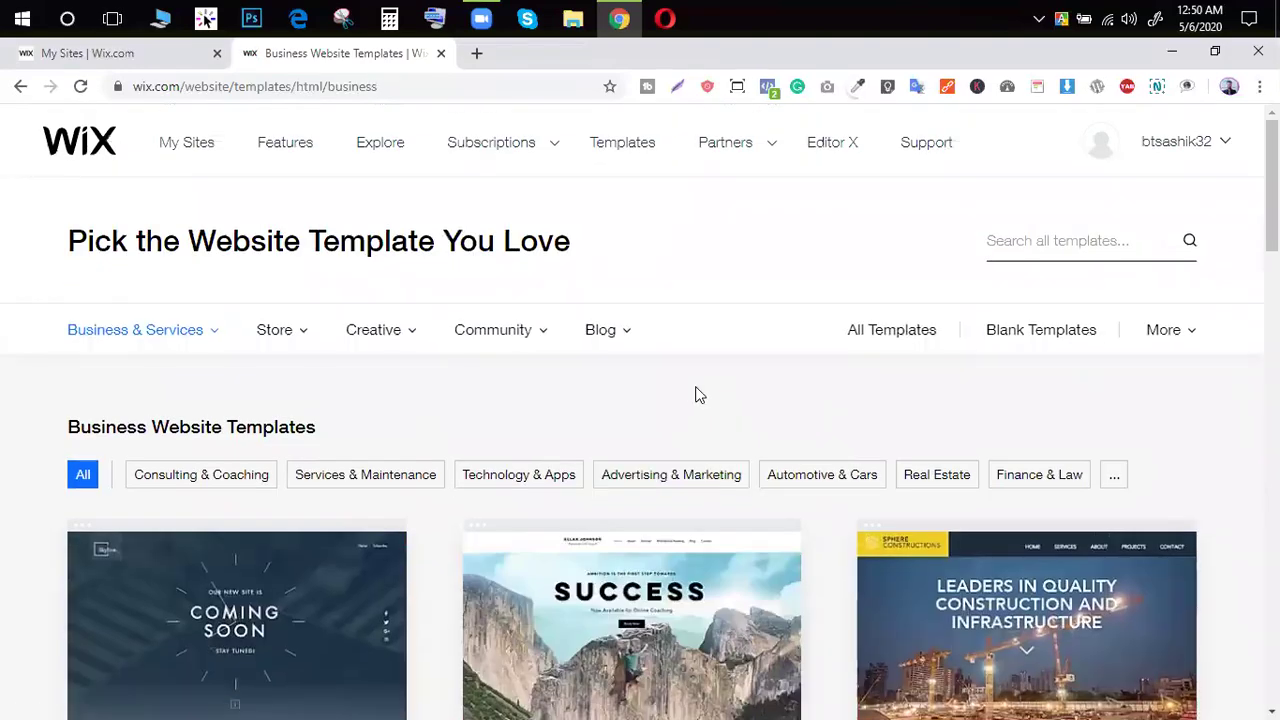
scroll(695, 397, down, 8)
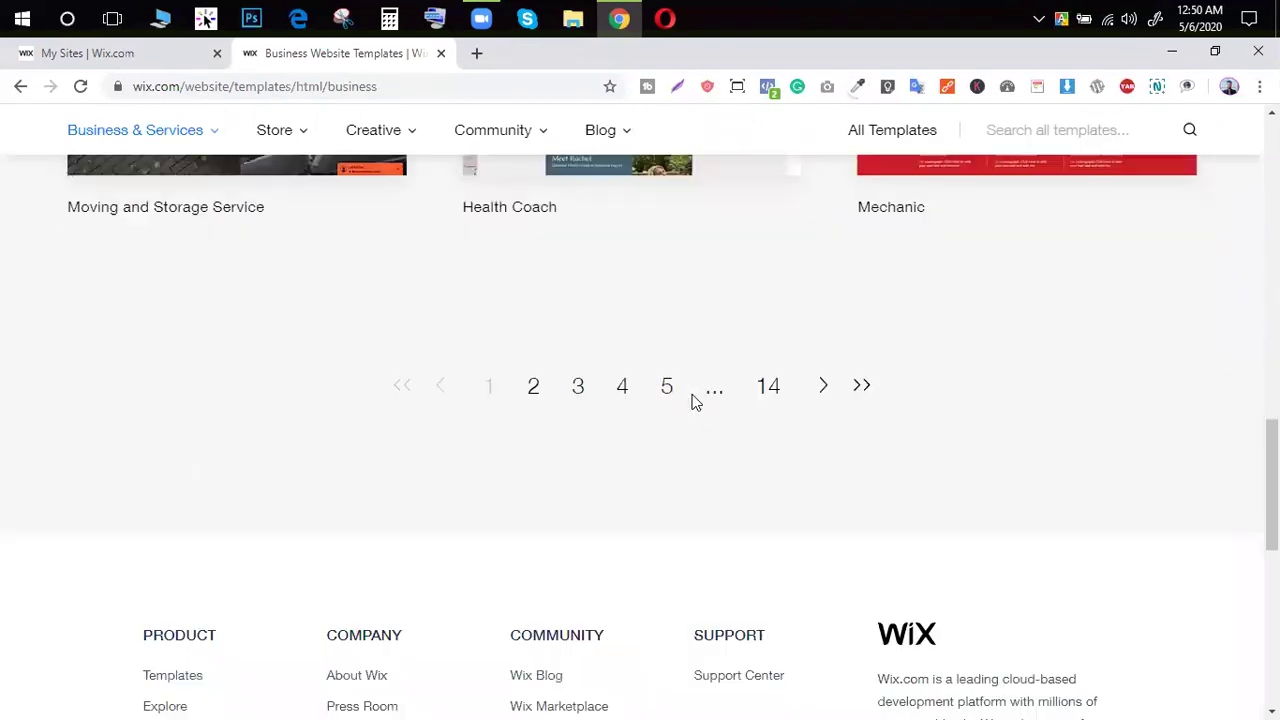
scroll(635, 420, up, 1)
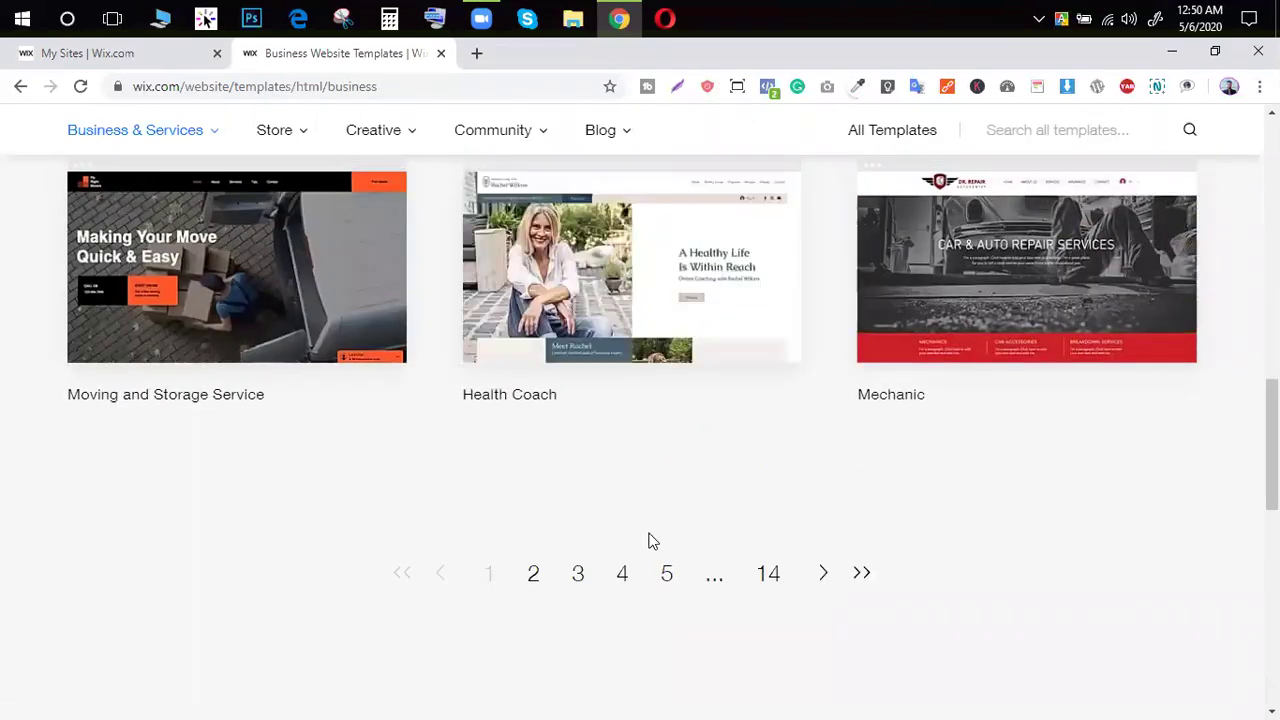
click(534, 574)
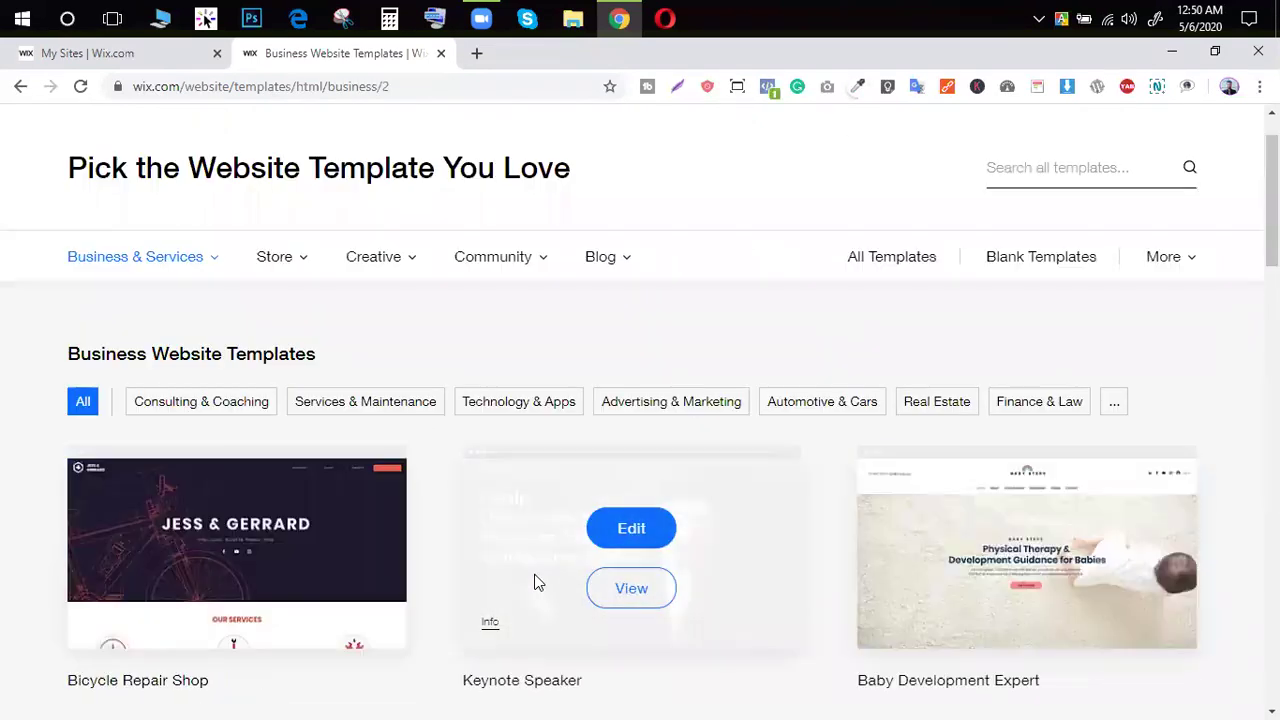
scroll(806, 510, down, 7)
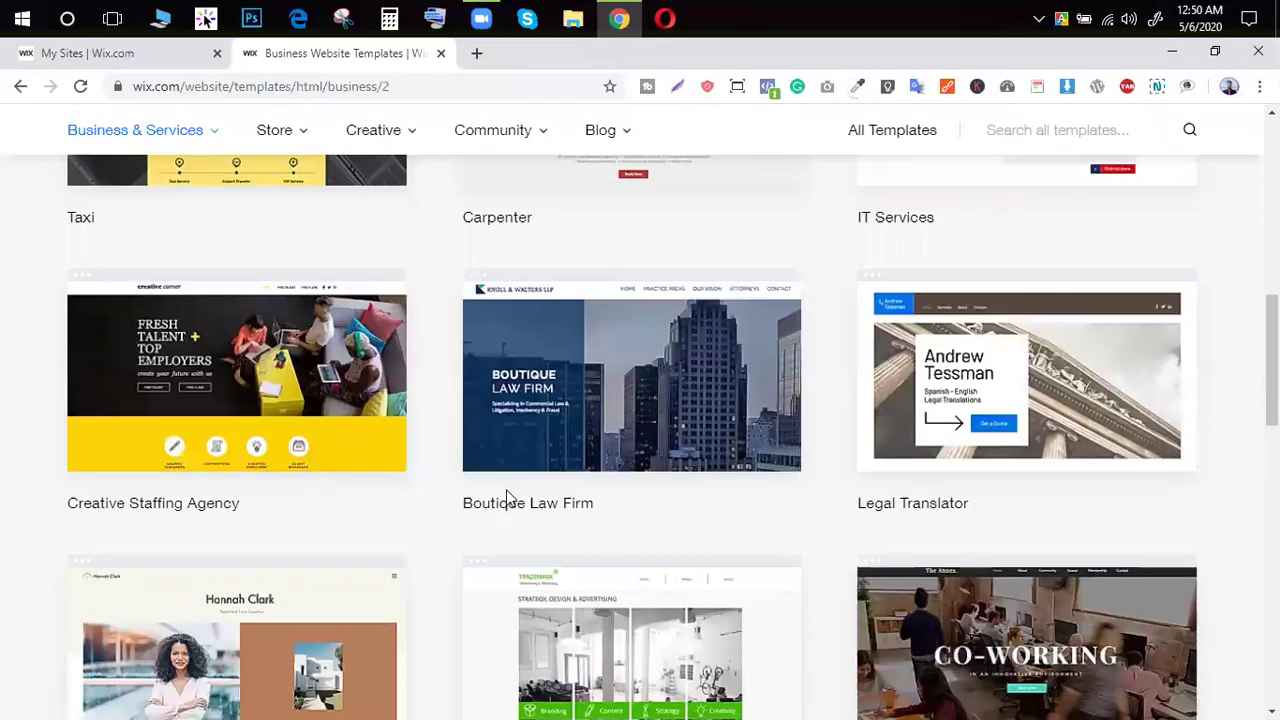
scroll(510, 495, down, 3)
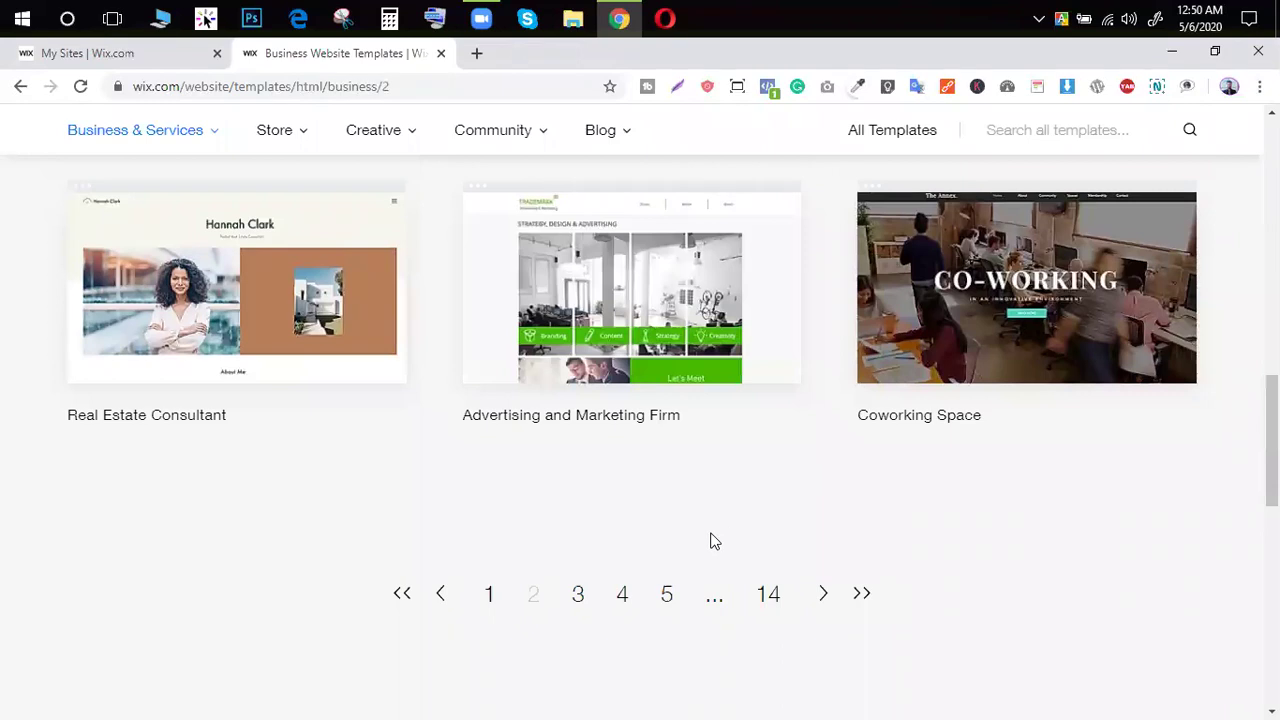
scroll(708, 541, up, 12)
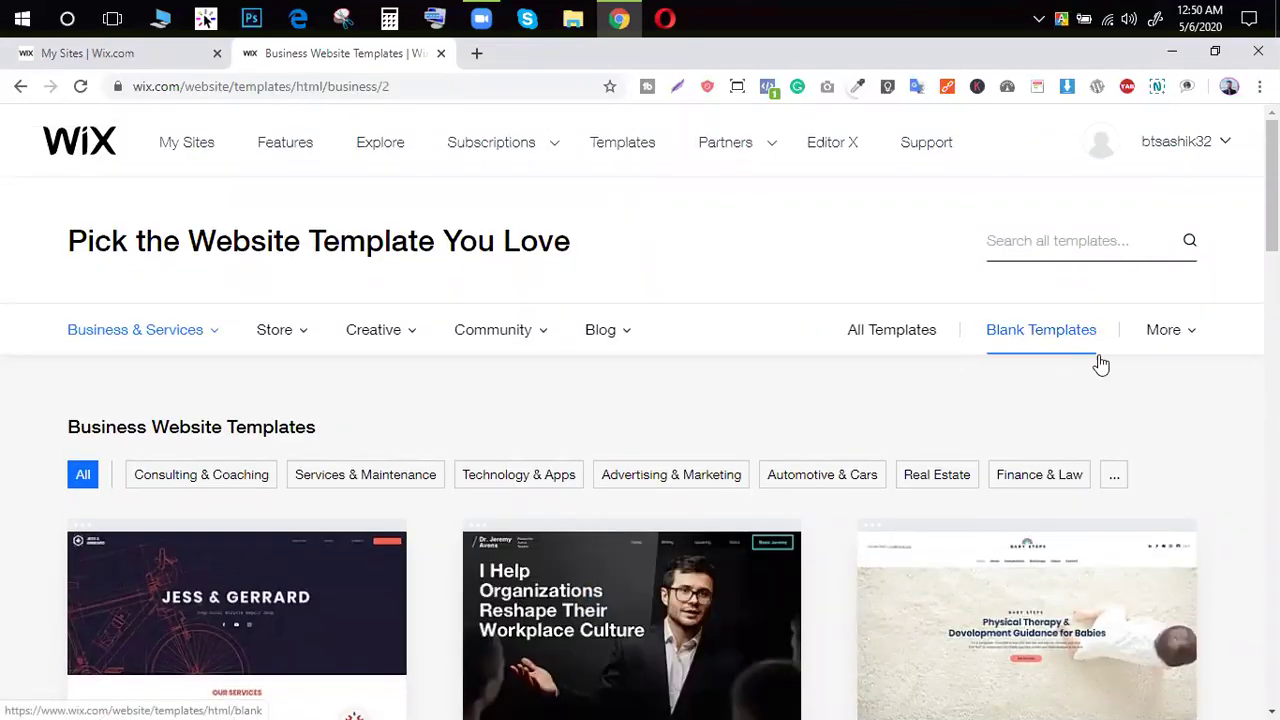
Step: Show the blank website templates and open the Start from Scratch template for editing
click(1040, 343)
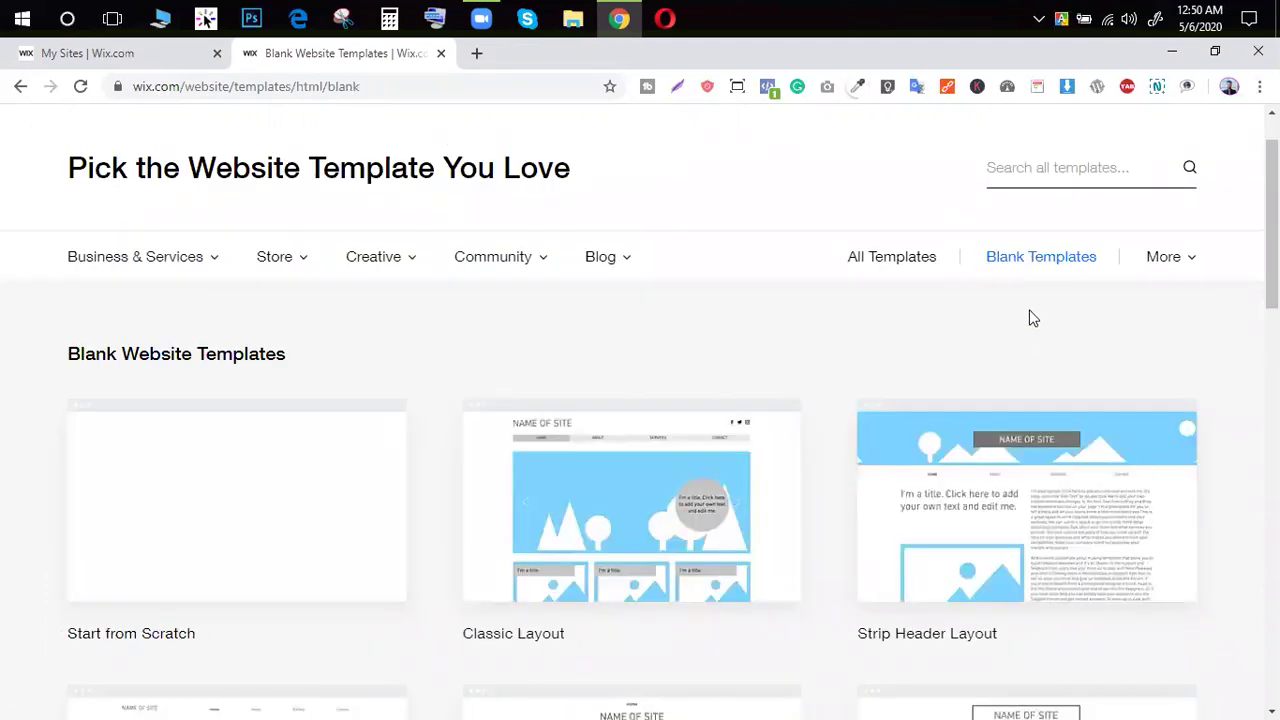
scroll(287, 412, down, 3)
scroll(277, 434, up, 1)
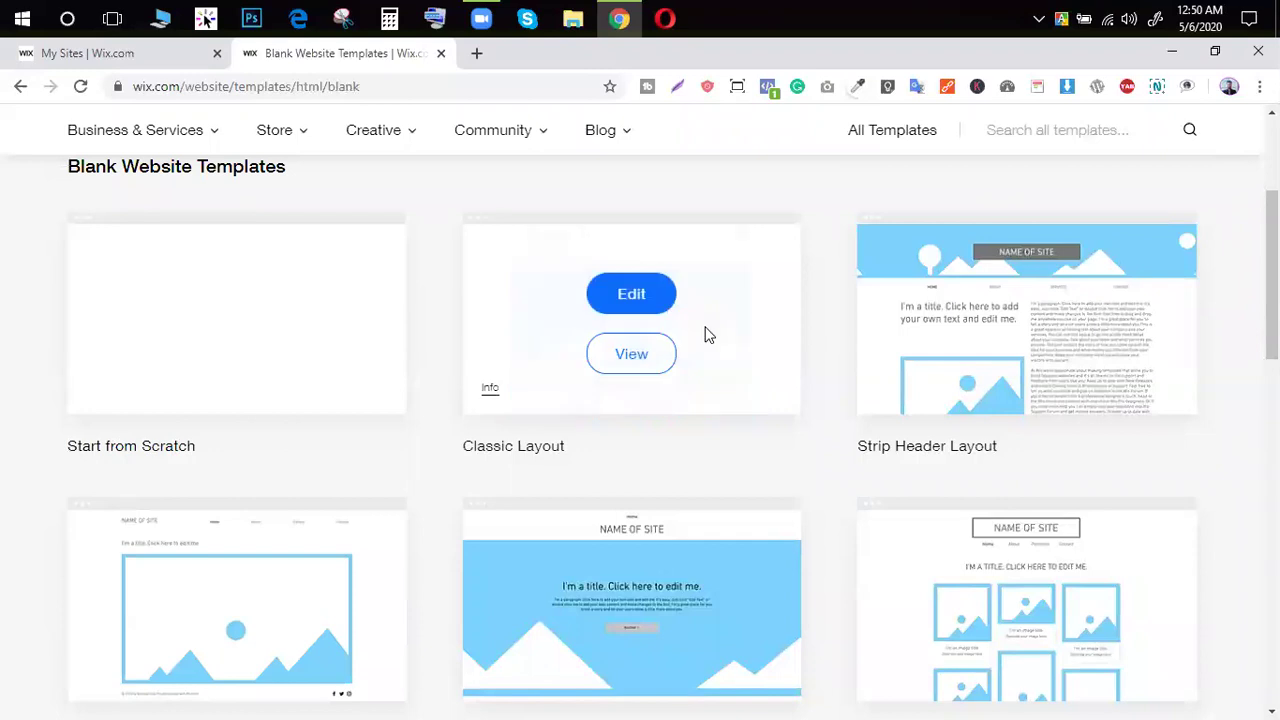
scroll(697, 344, down, 4)
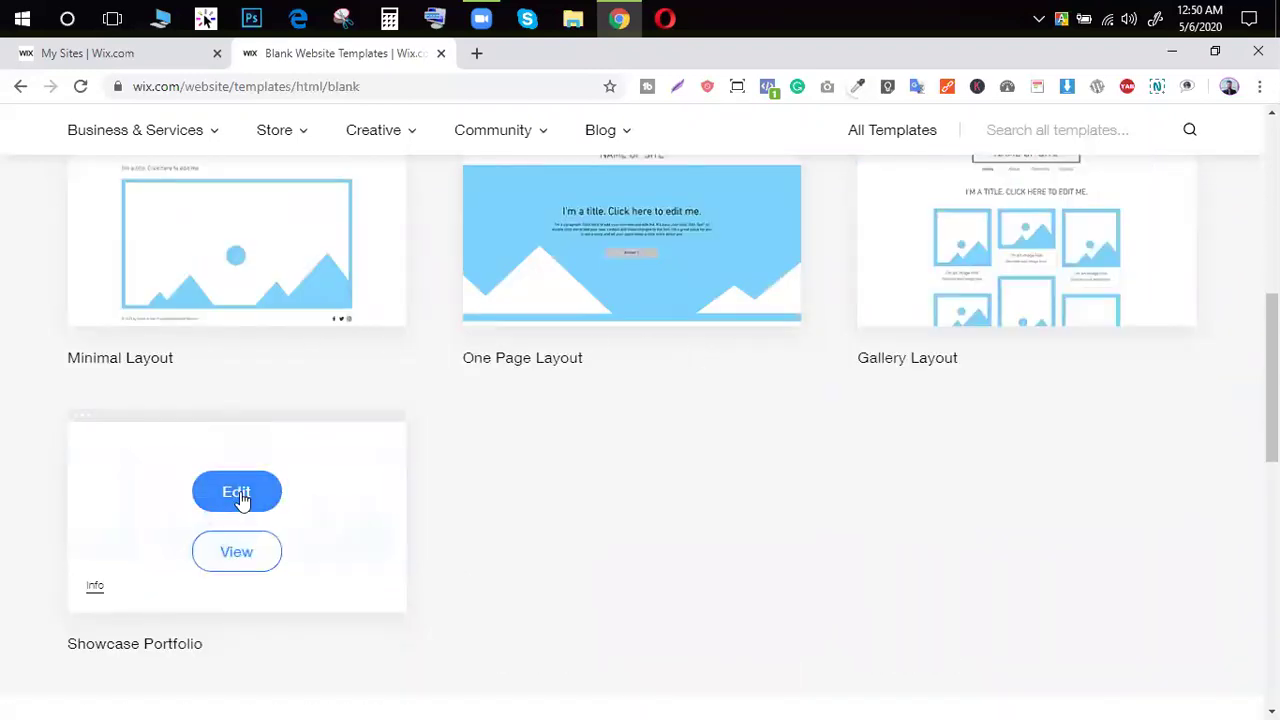
scroll(997, 449, up, 6)
scroll(491, 485, down, 1)
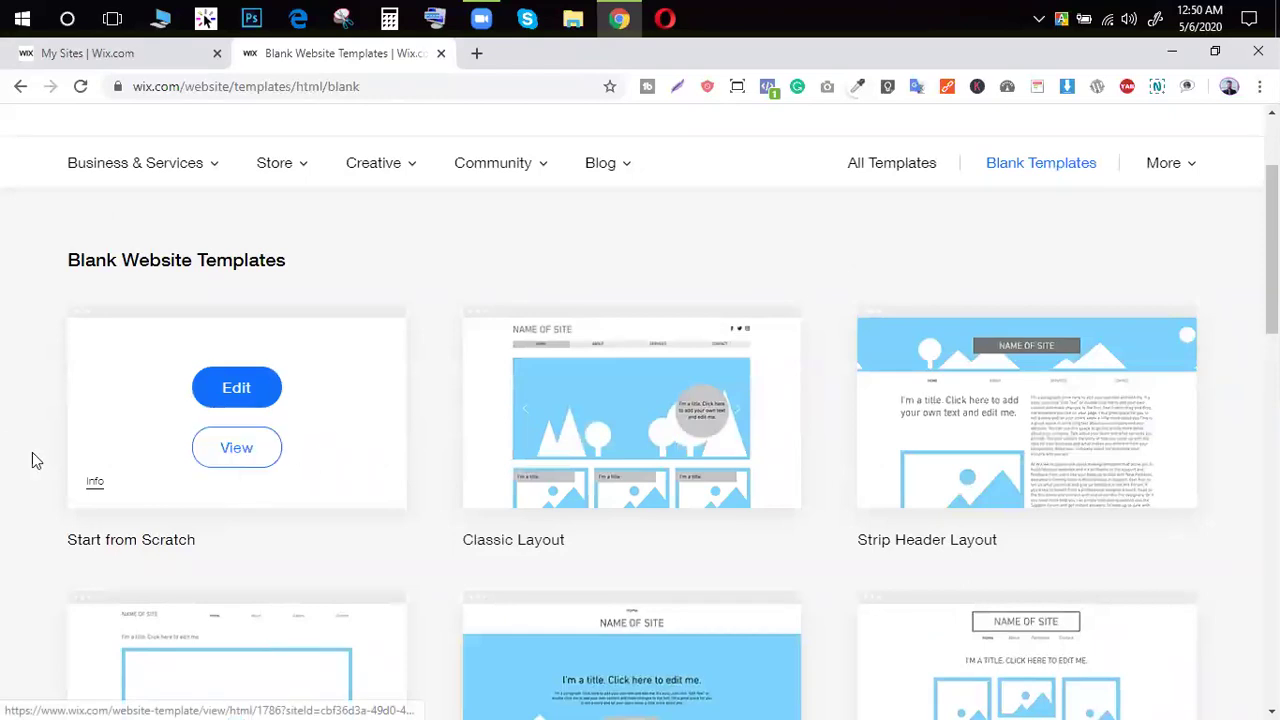
click(251, 405)
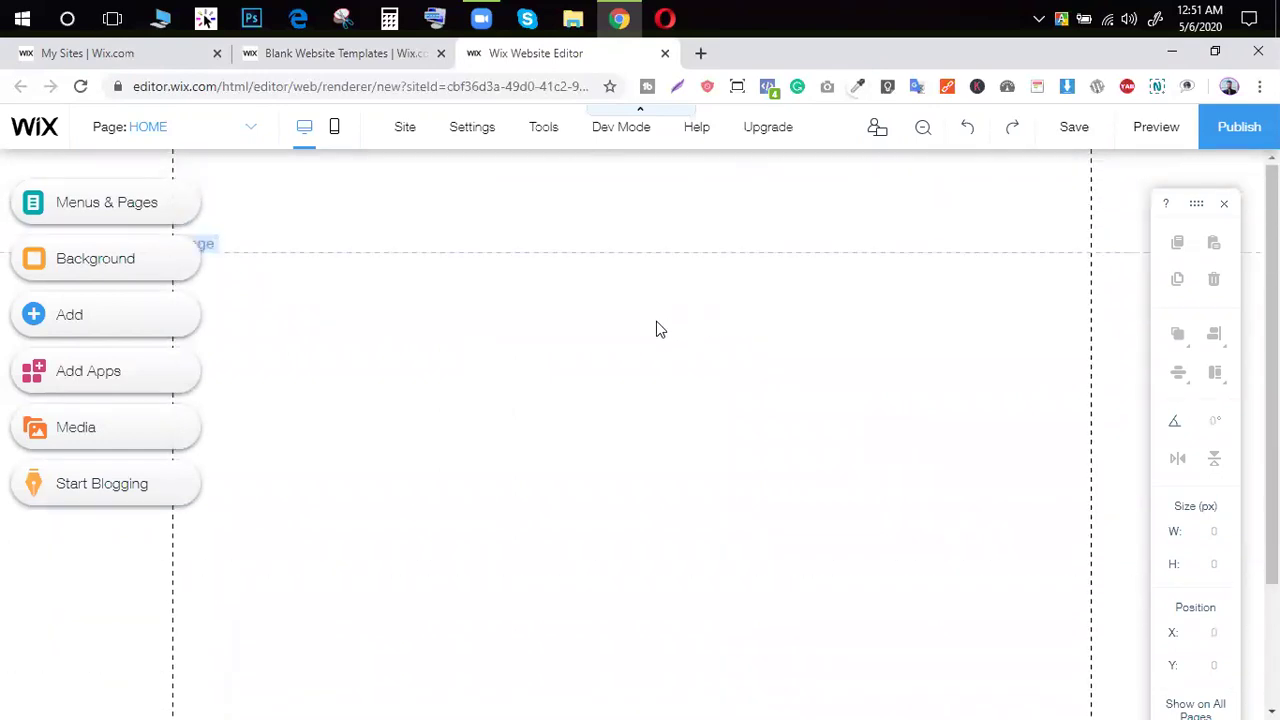
Step: Examine the blank page's layout by selecting its header, footer and page body sections
click(673, 188)
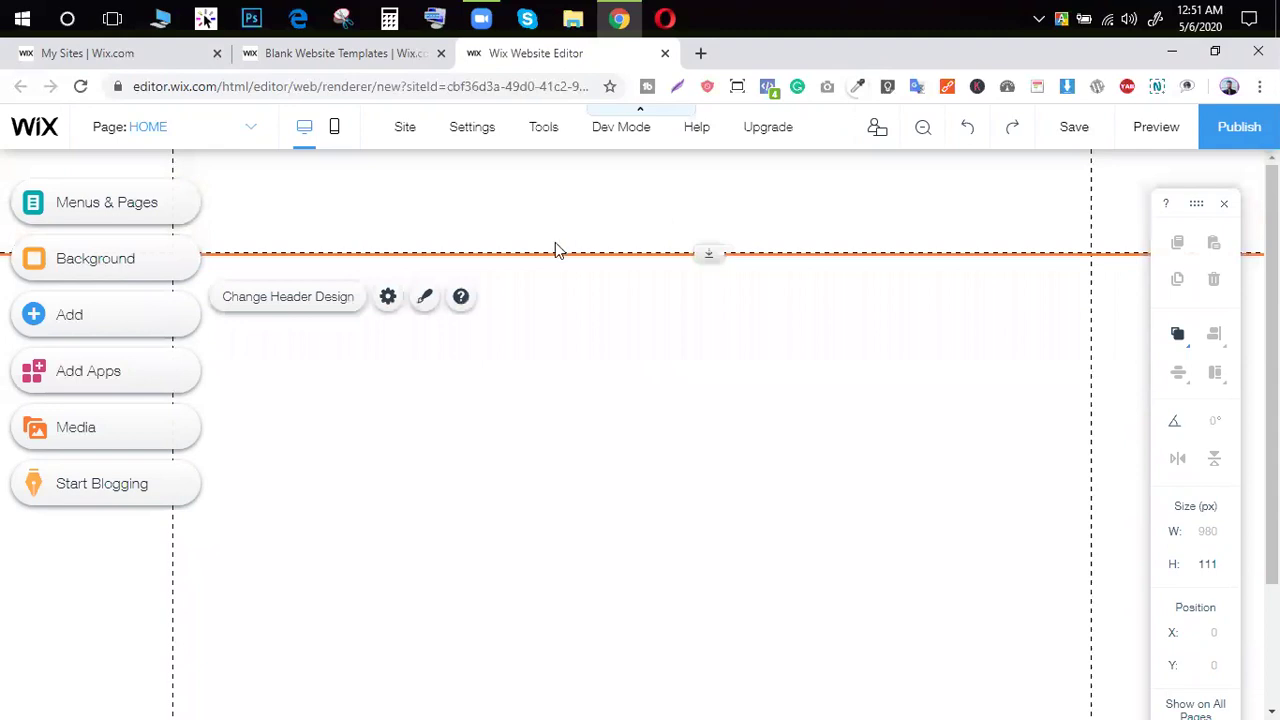
scroll(557, 620, down, 3)
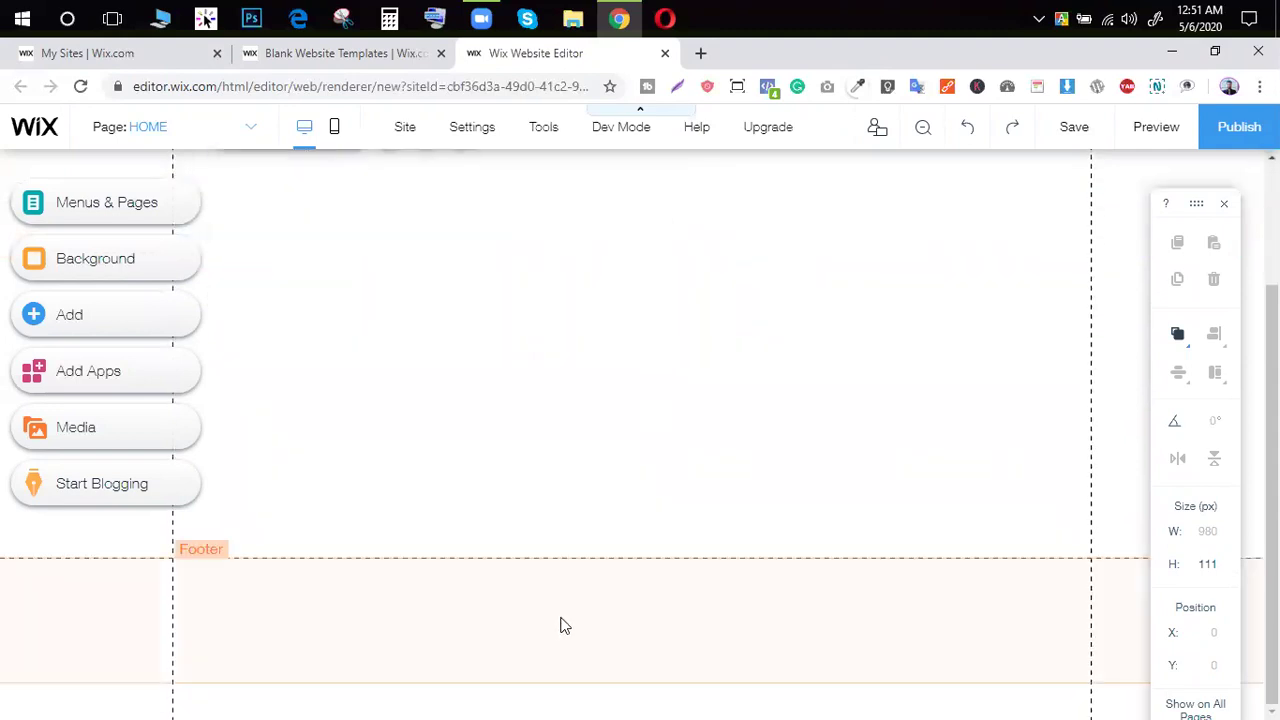
click(576, 618)
scroll(523, 591, up, 1)
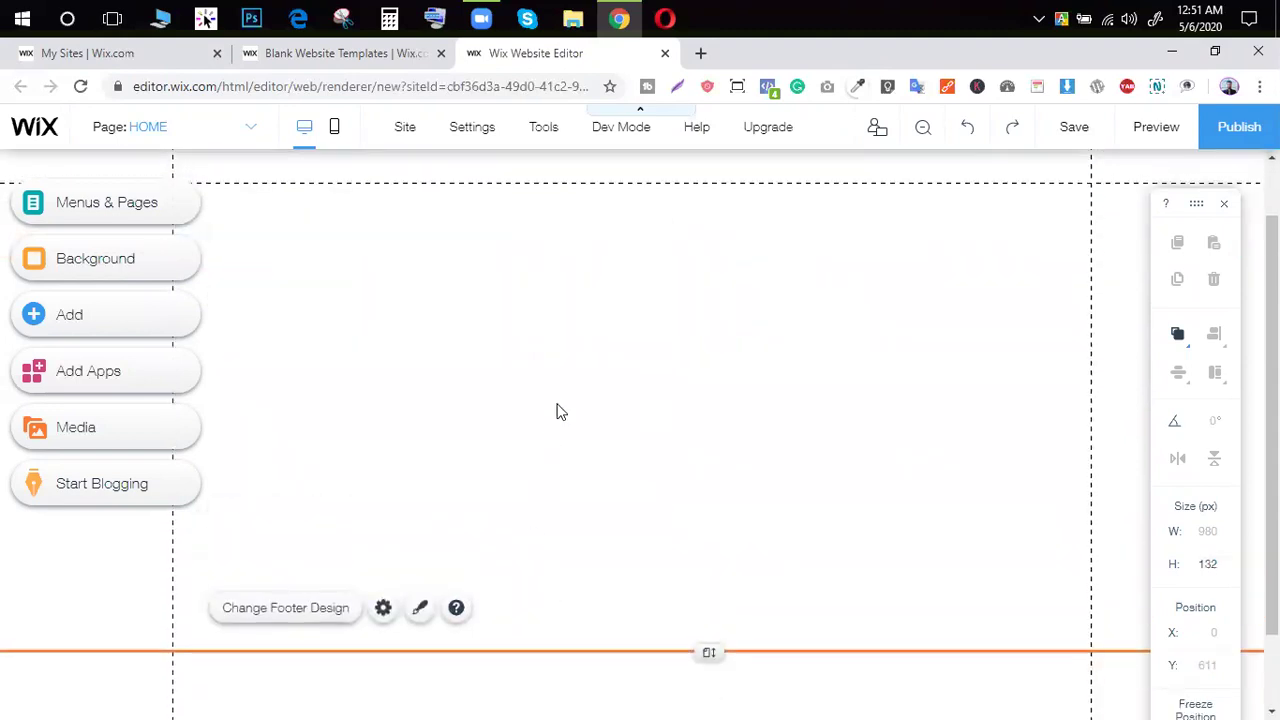
click(671, 545)
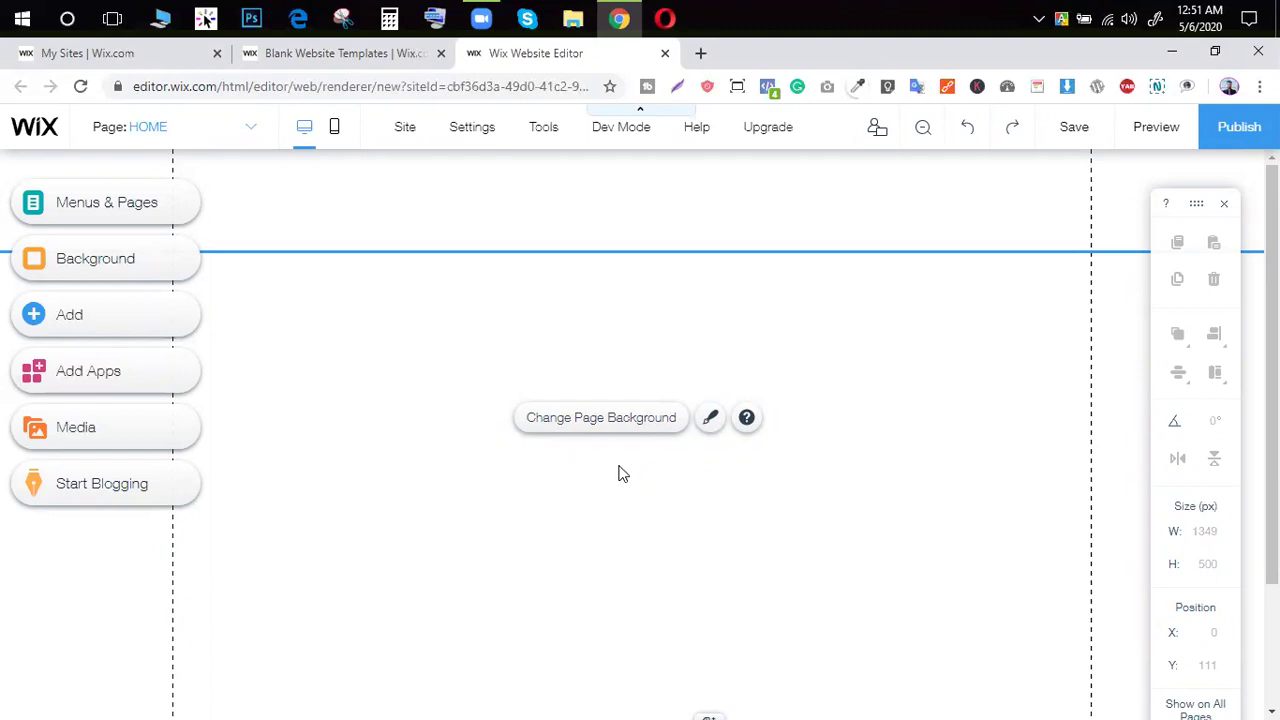
scroll(617, 470, down, 1)
scroll(546, 523, up, 1)
scroll(546, 523, down, 2)
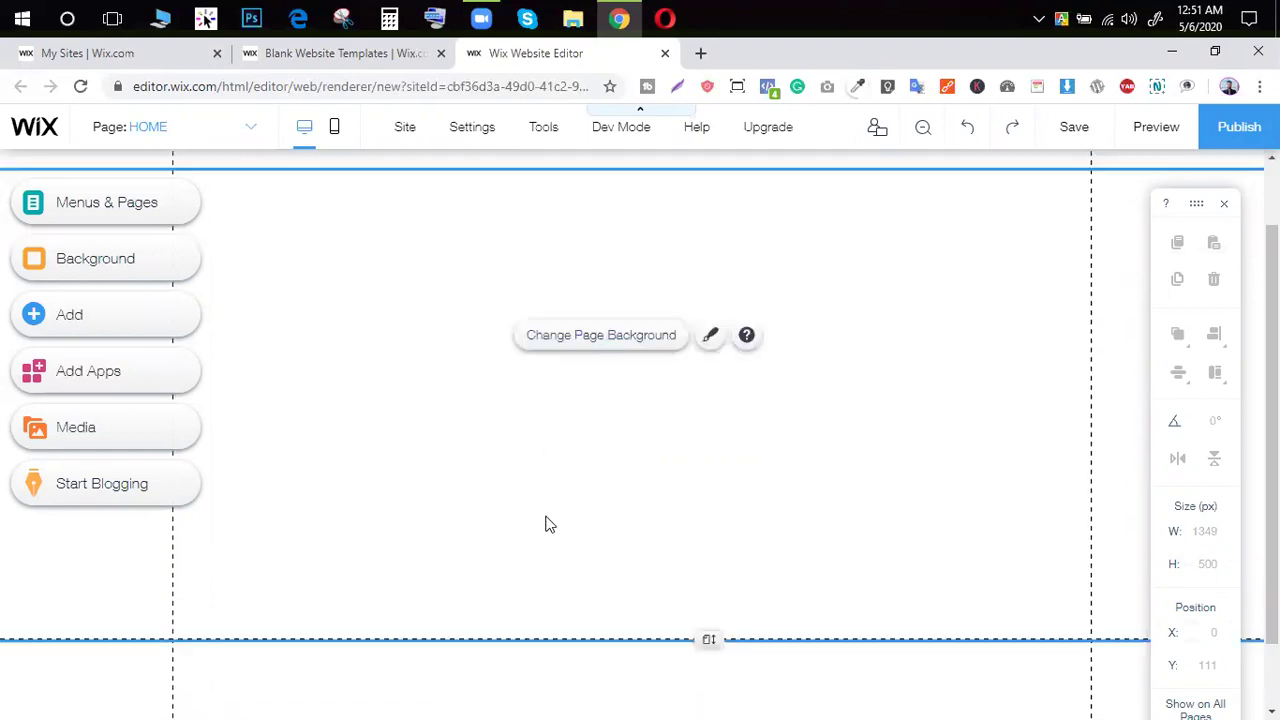
Step: Lengthen the page body by moving the footer down to a Y position of about 690 px
click(596, 612)
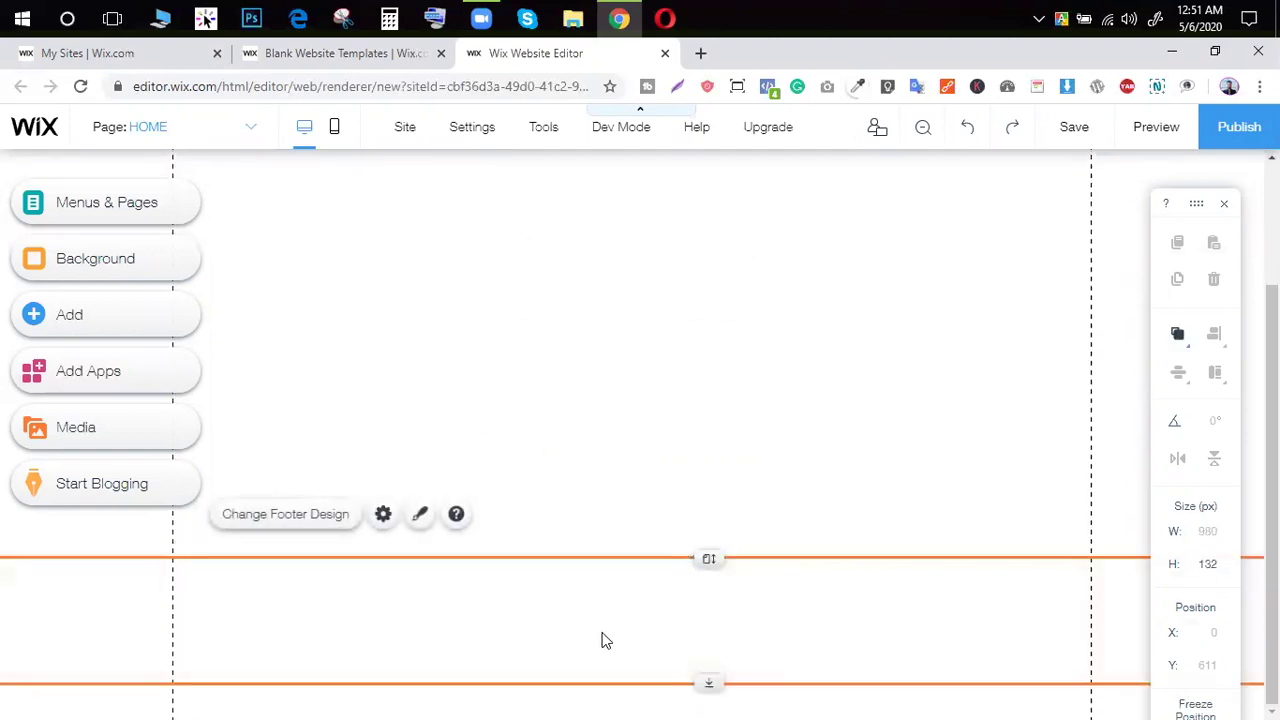
scroll(531, 460, up, 2)
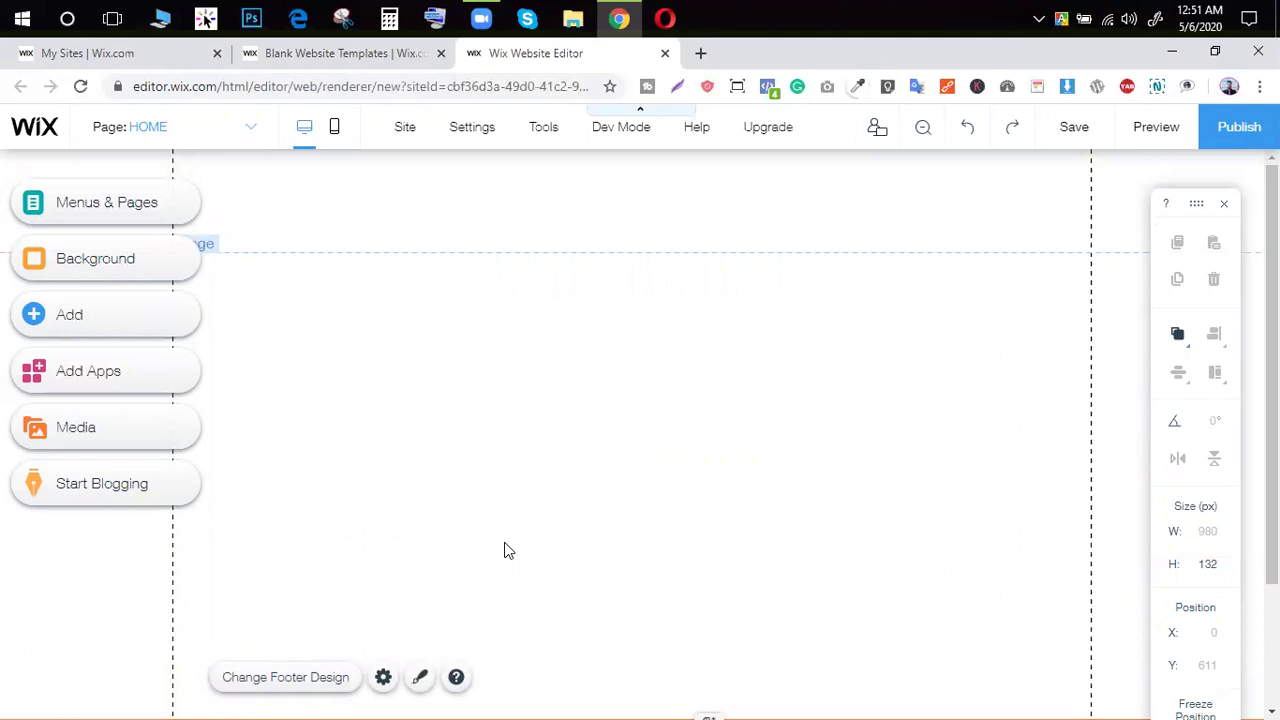
scroll(505, 549, down, 2)
drag(700, 557, 689, 633)
Step: Change the header design to the semi-transparent dark gray style from the Discover More Headers group
scroll(668, 600, up, 5)
click(645, 212)
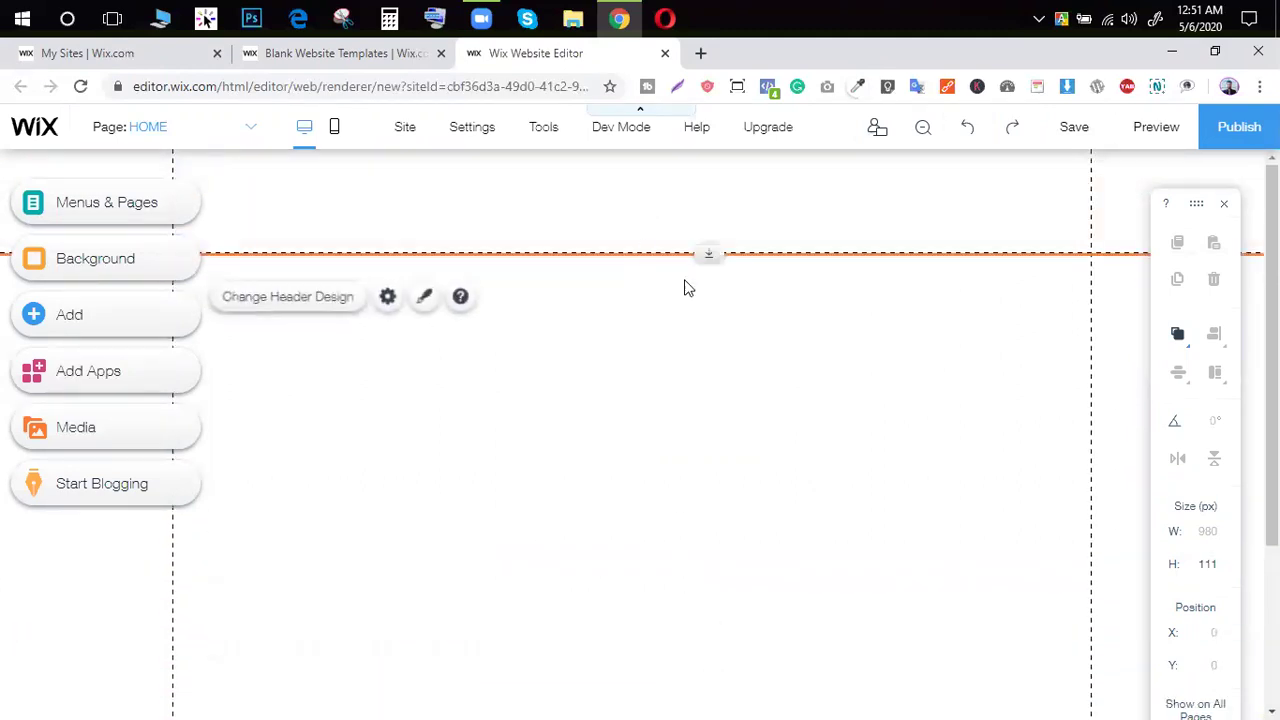
click(330, 308)
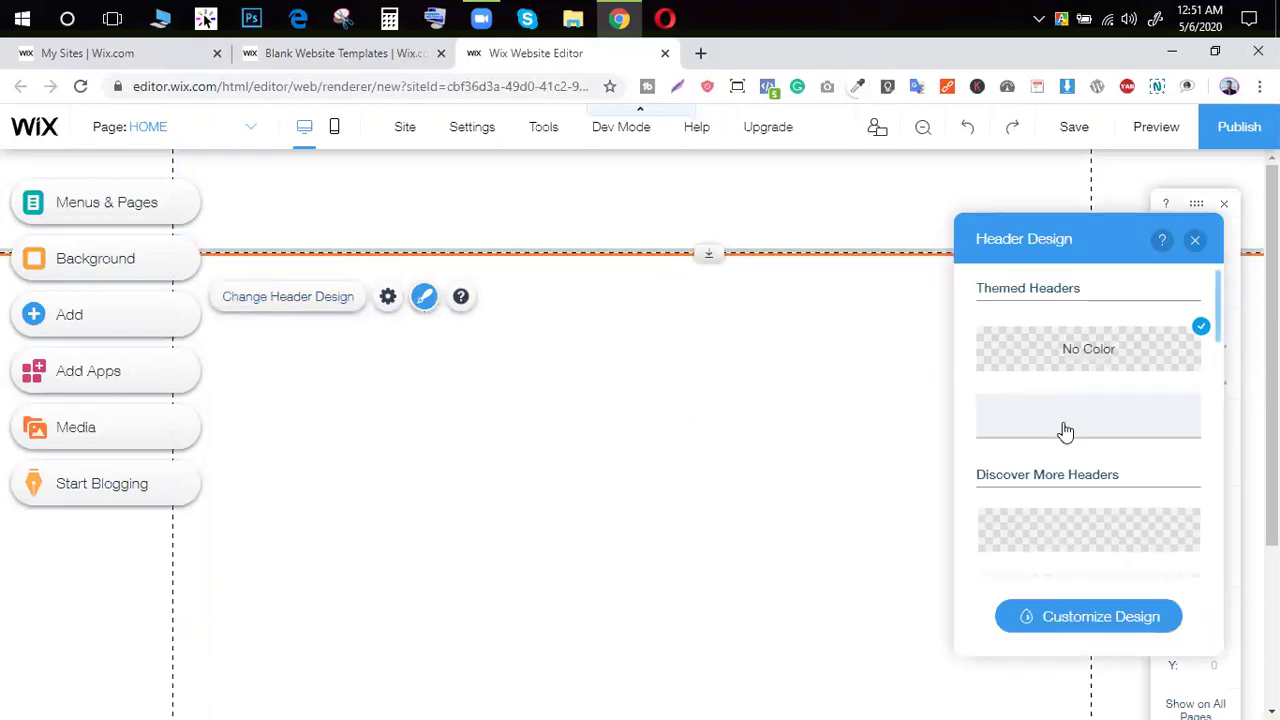
click(1063, 430)
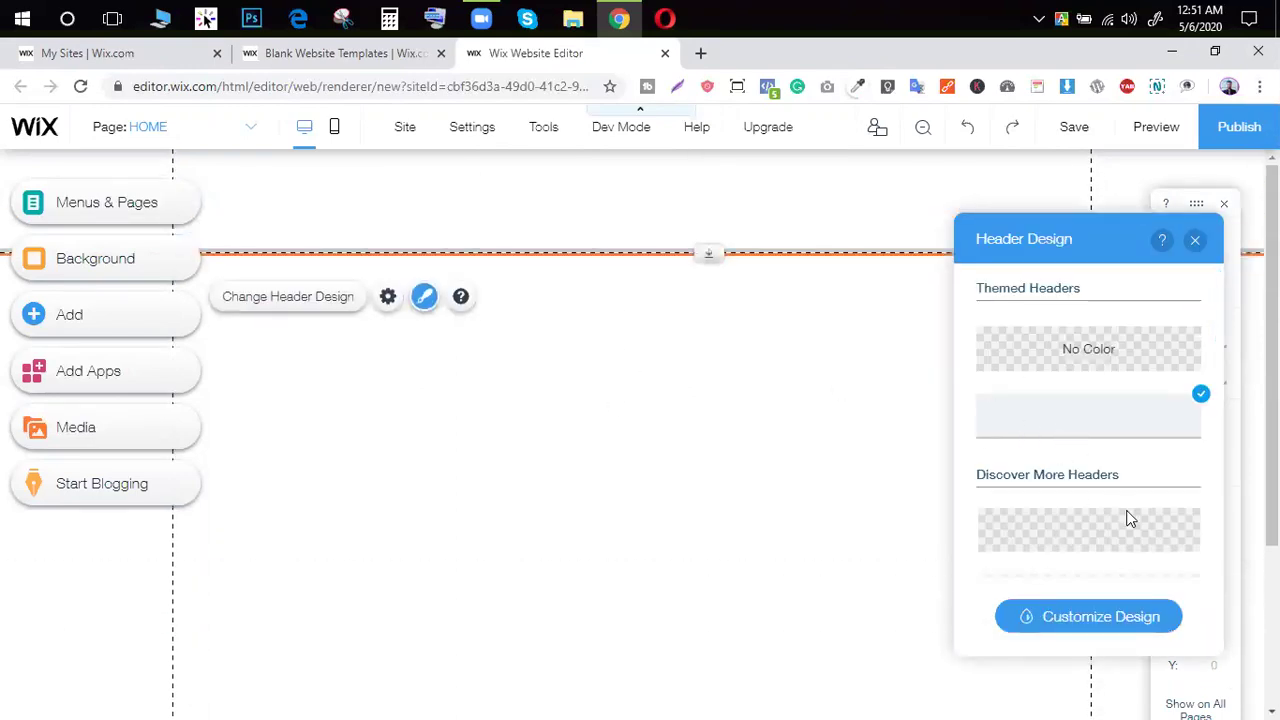
scroll(1120, 528, down, 2)
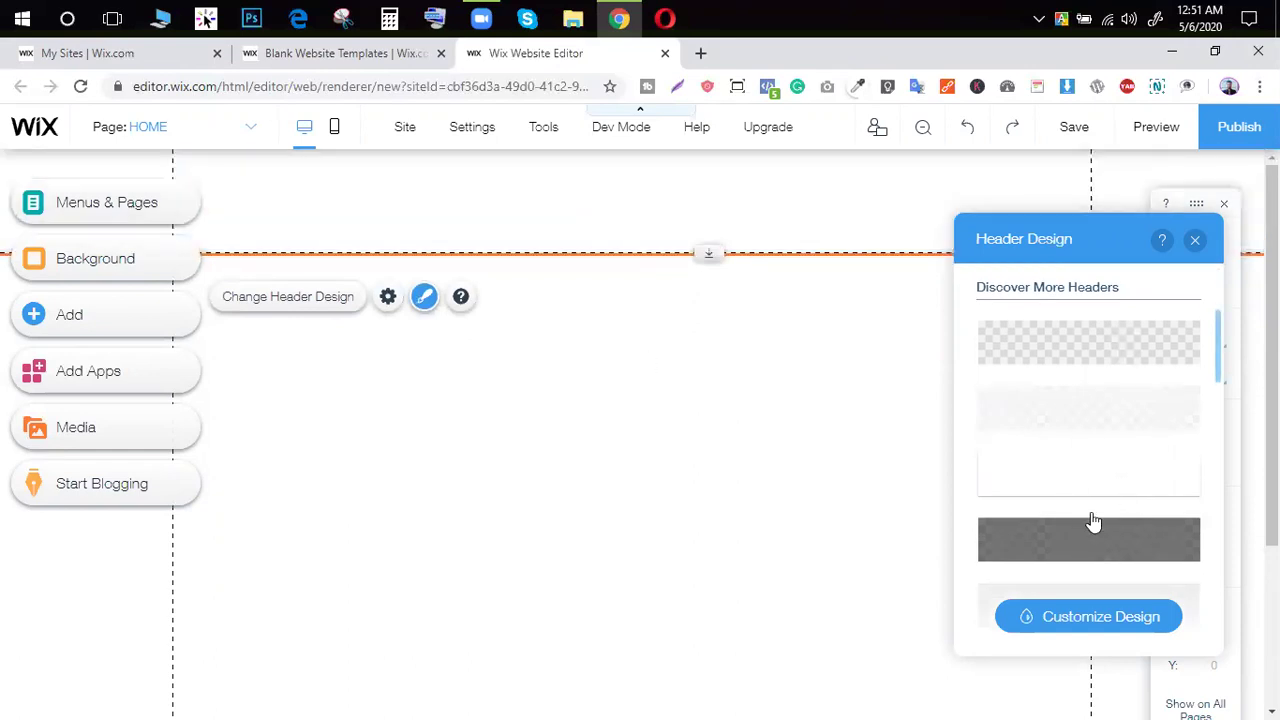
click(1195, 240)
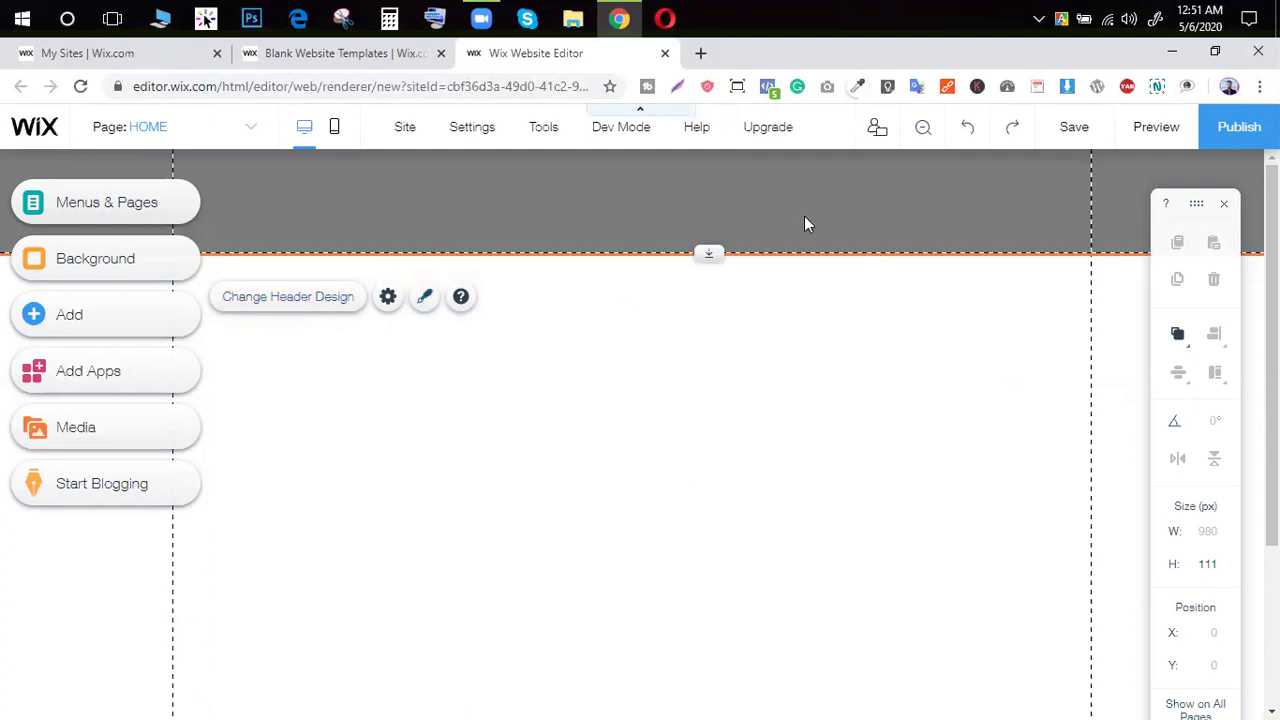
Step: Change the footer design to the gray themed style with a top border line
scroll(524, 470, down, 3)
click(730, 572)
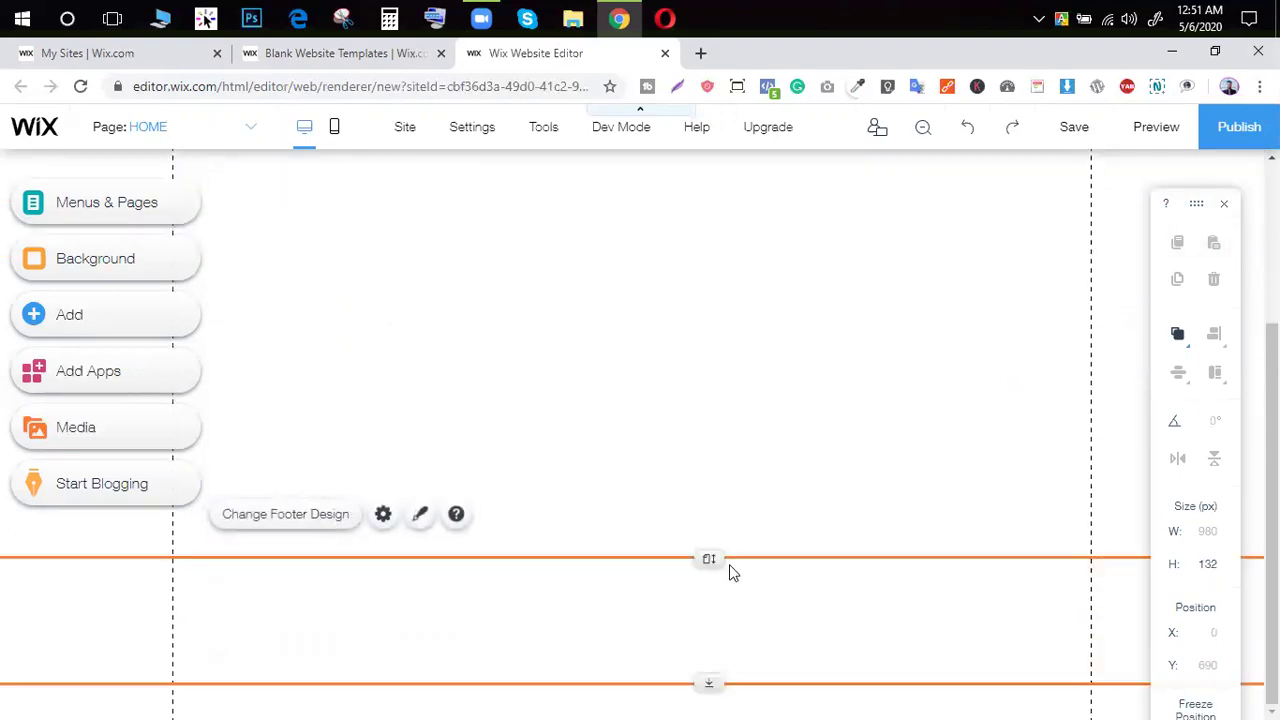
click(320, 514)
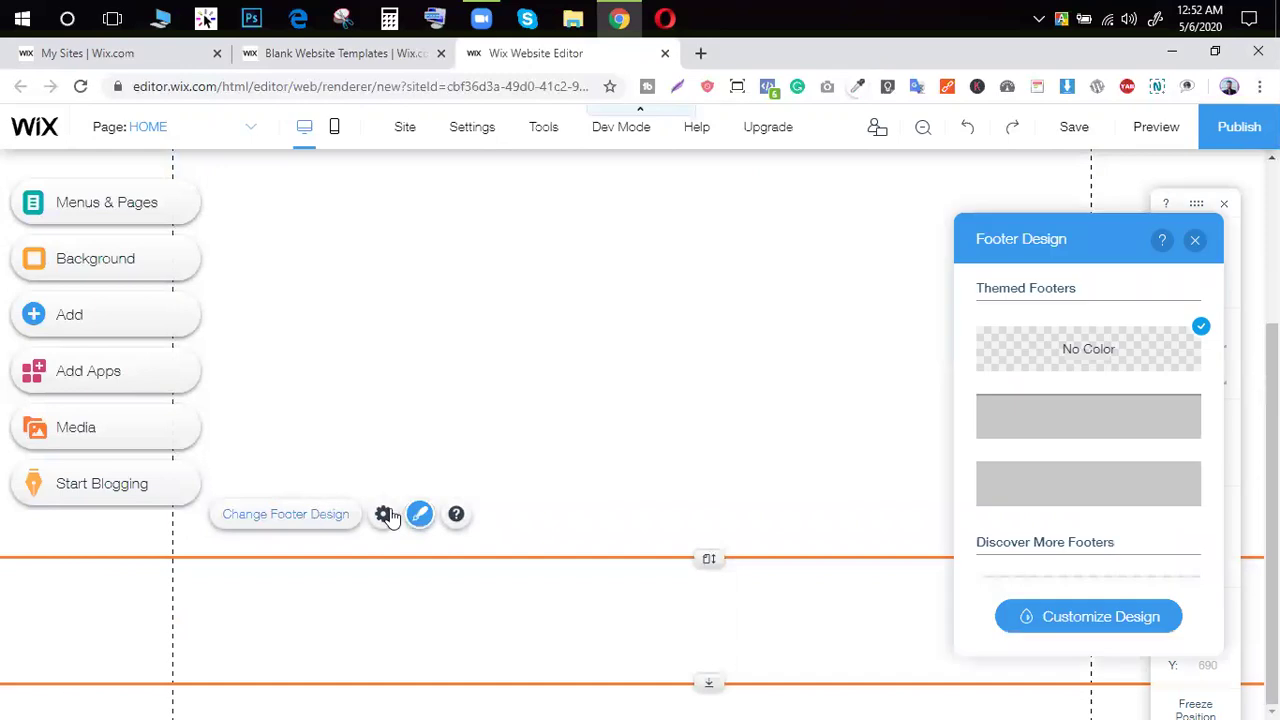
click(1068, 428)
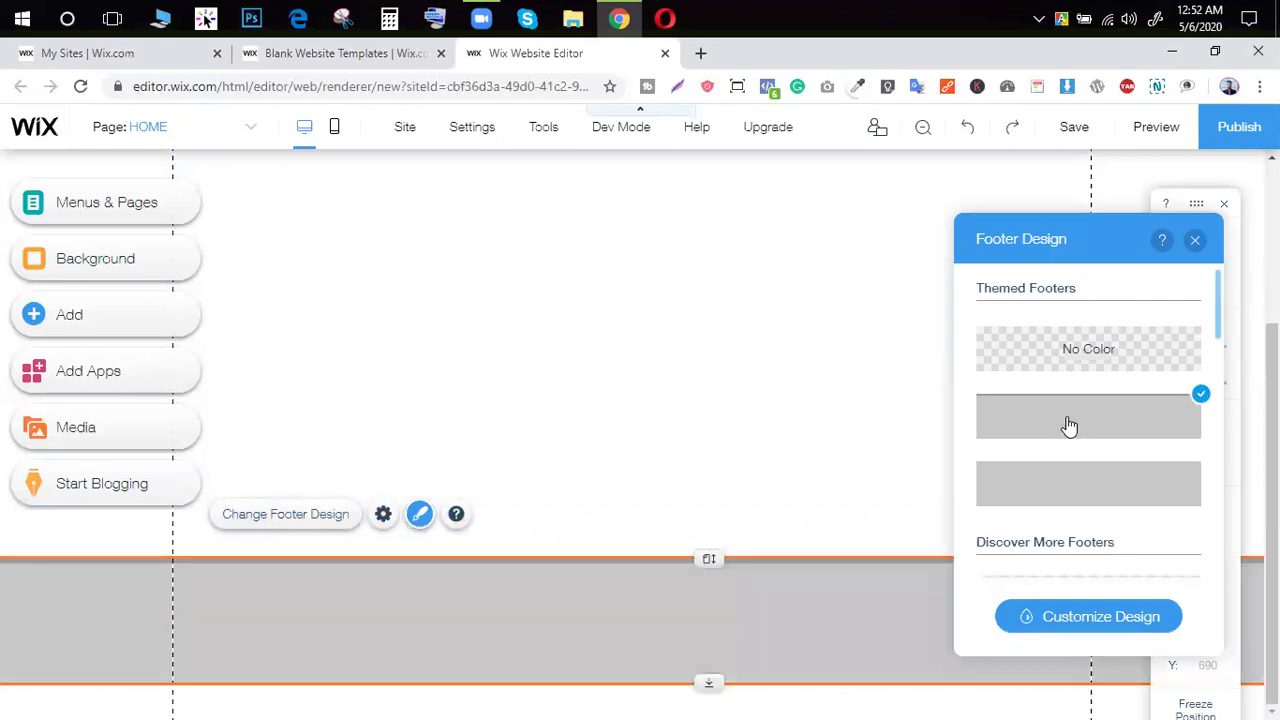
click(786, 460)
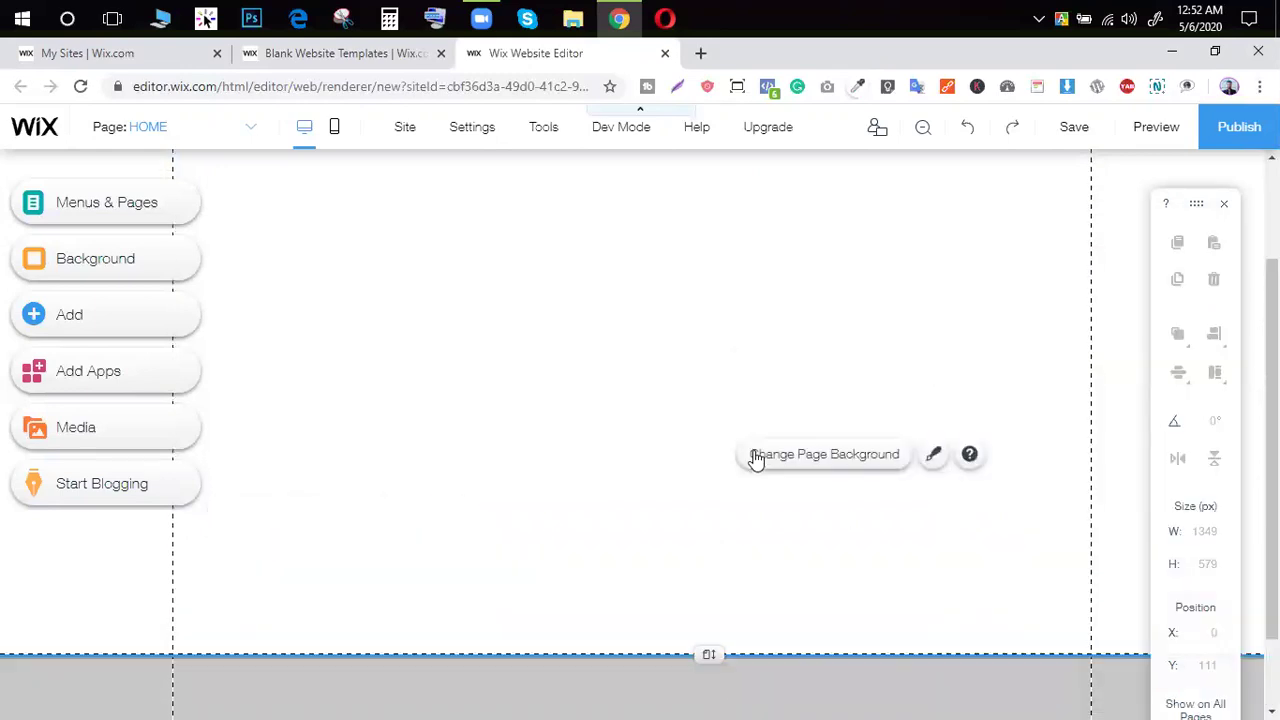
Step: Preview the site to check the header and footer designs, and return to the editor
scroll(740, 455, up, 3)
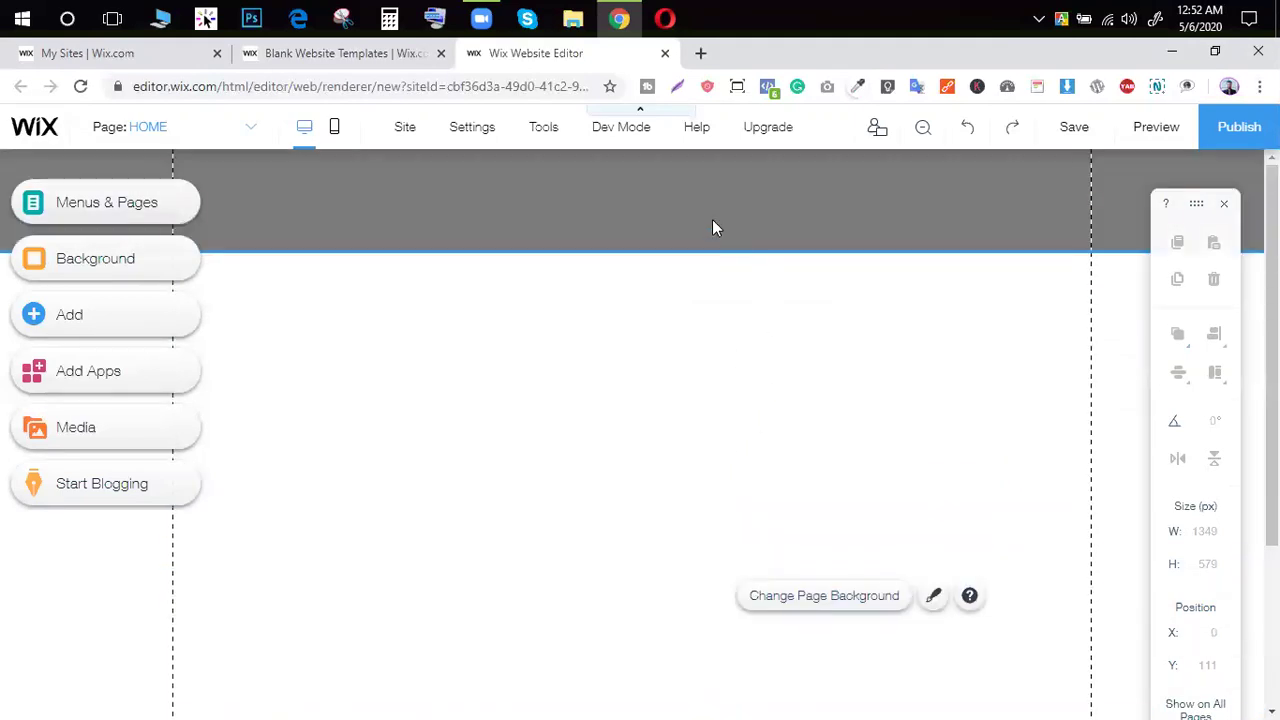
scroll(829, 437, down, 3)
scroll(878, 438, up, 3)
click(1153, 137)
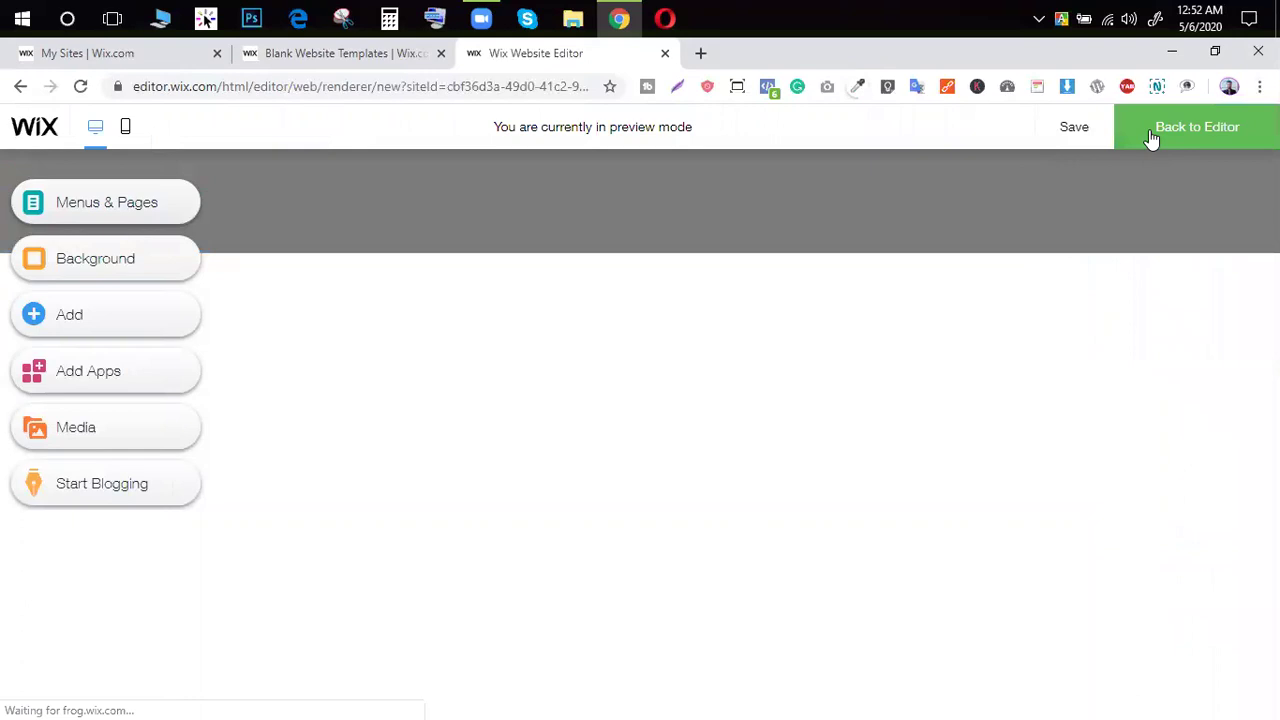
scroll(572, 415, down, 3)
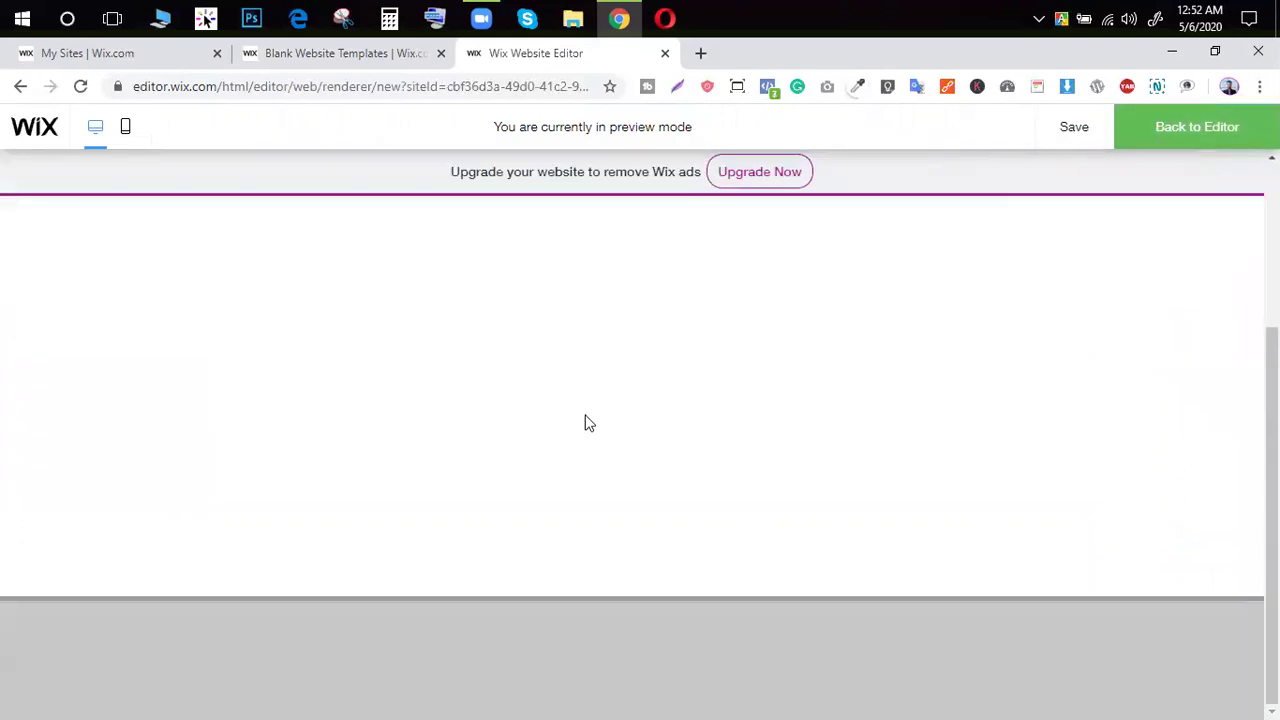
scroll(589, 417, up, 2)
scroll(645, 385, up, 3)
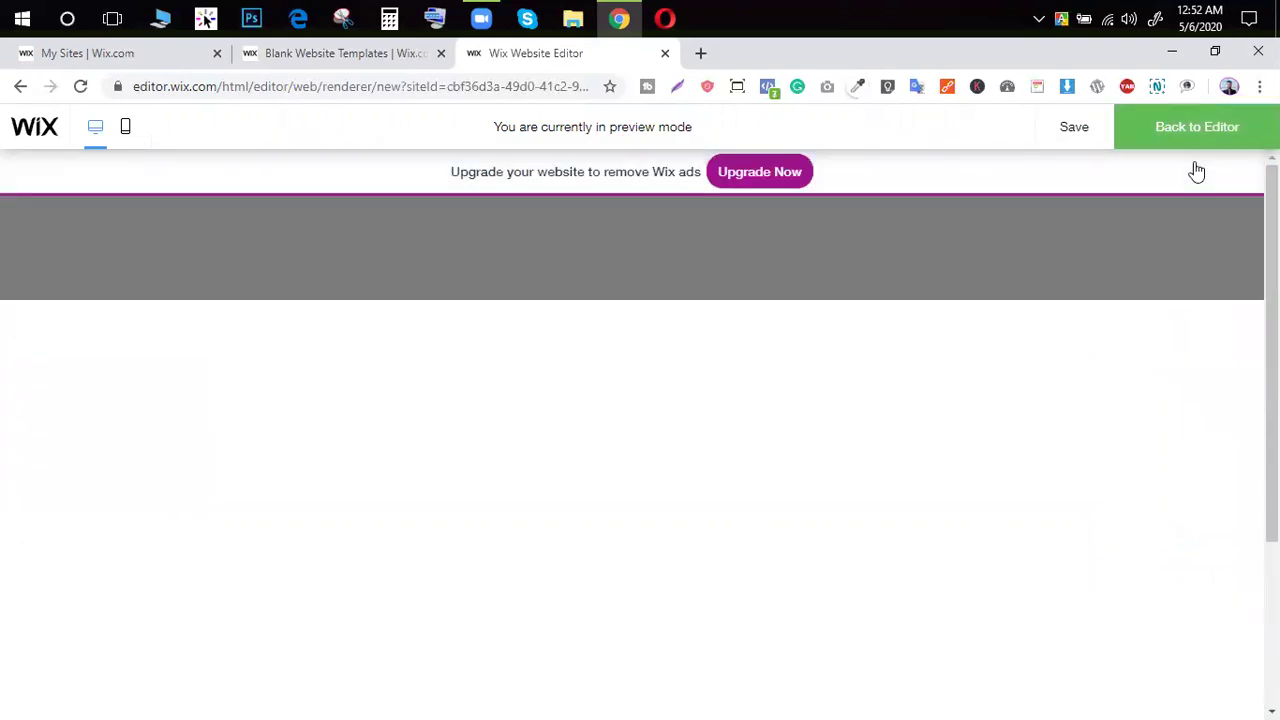
click(1215, 134)
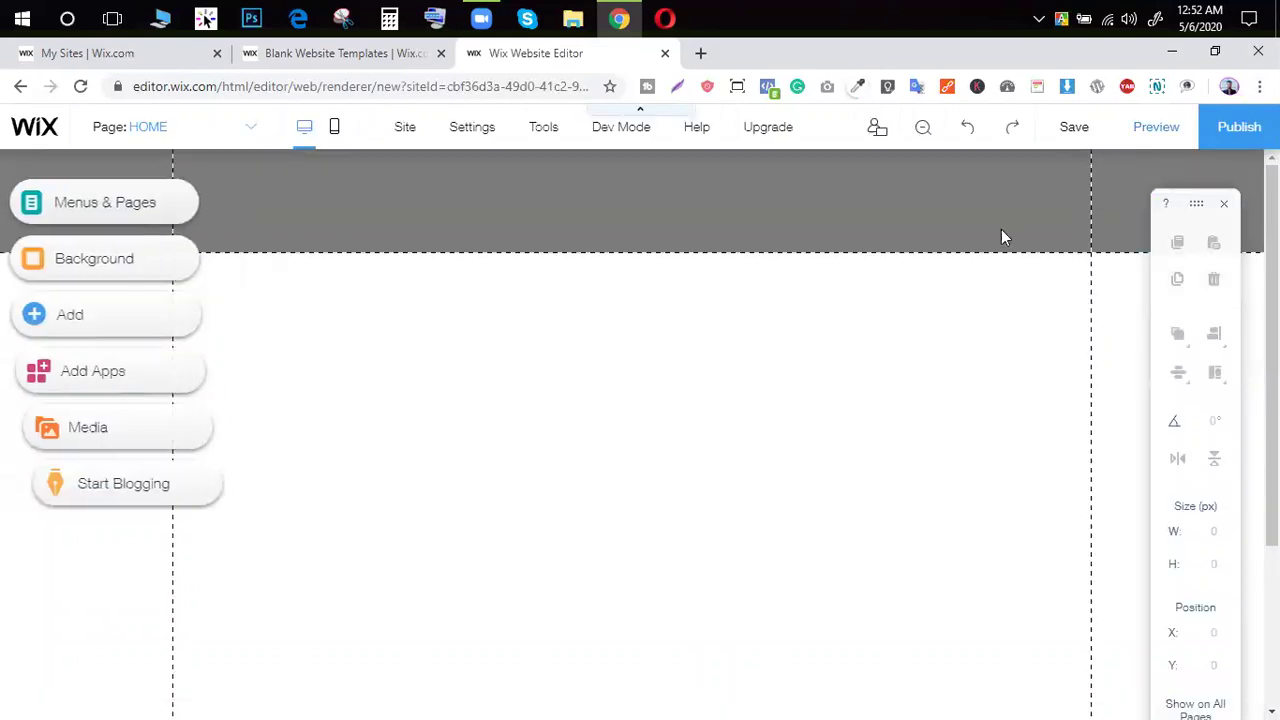
Step: Show the site menu with its list of pages and close it again
scroll(920, 351, down, 3)
scroll(922, 351, up, 3)
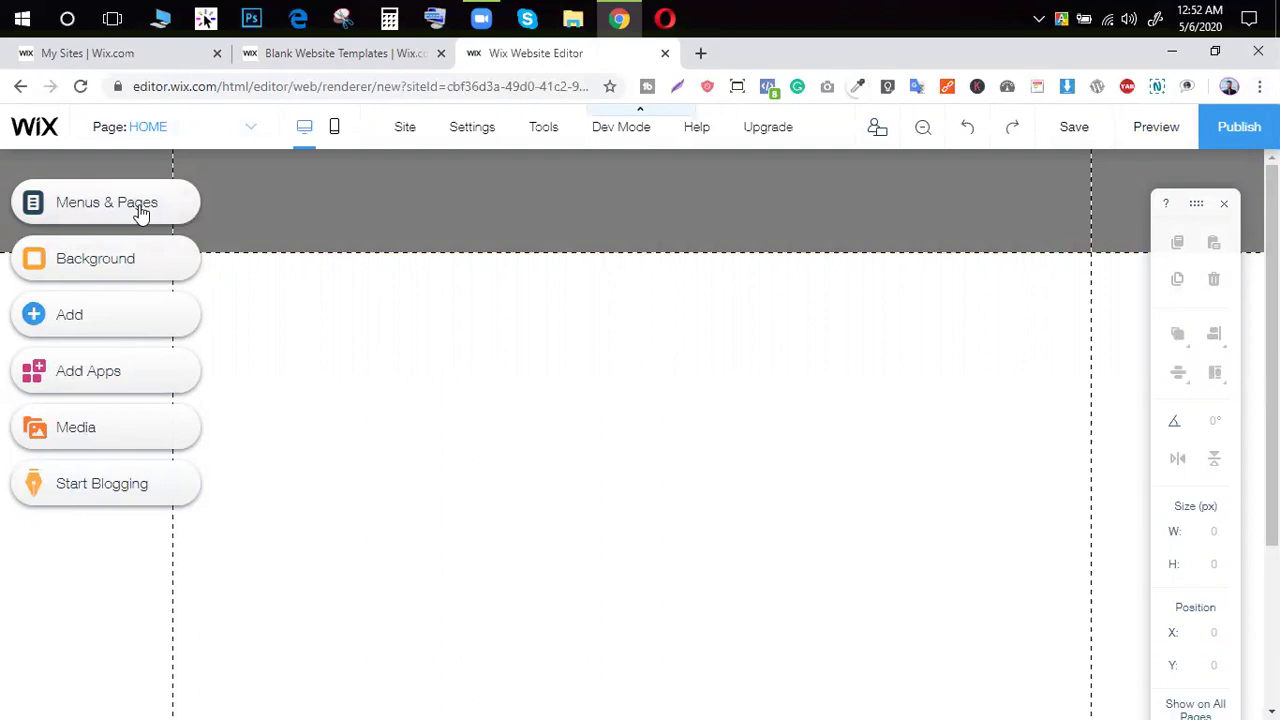
click(85, 213)
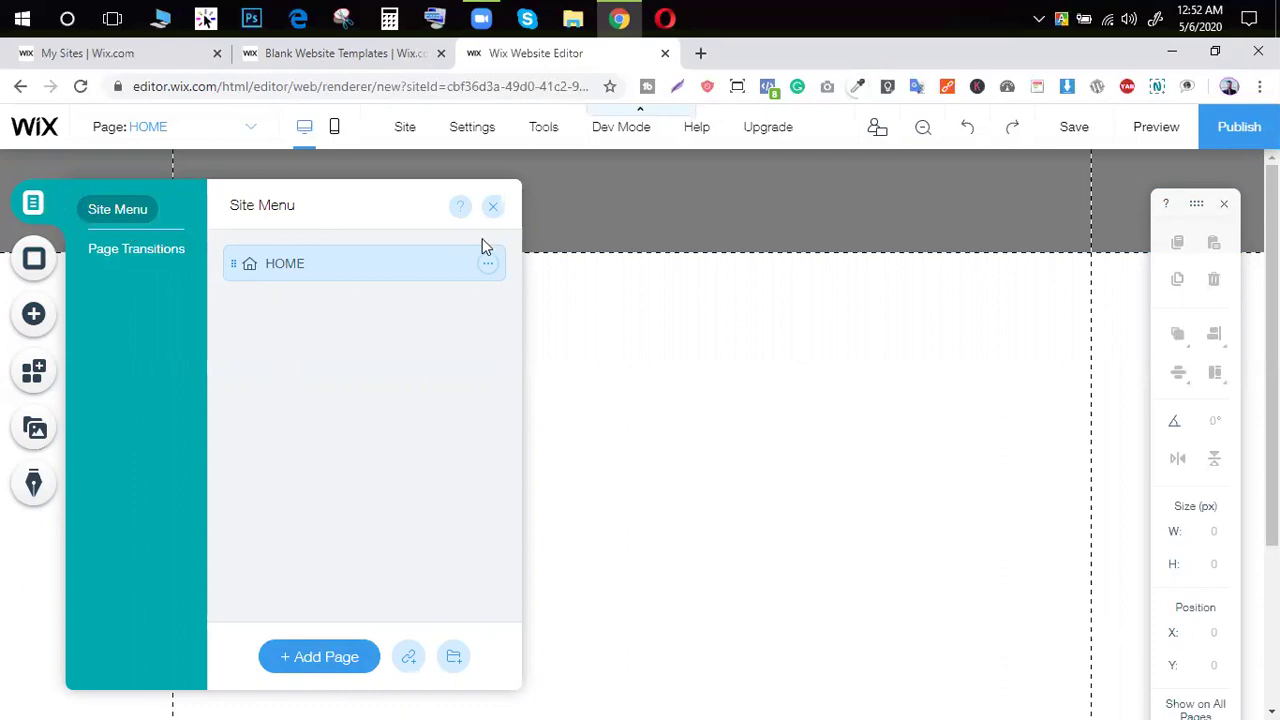
click(492, 208)
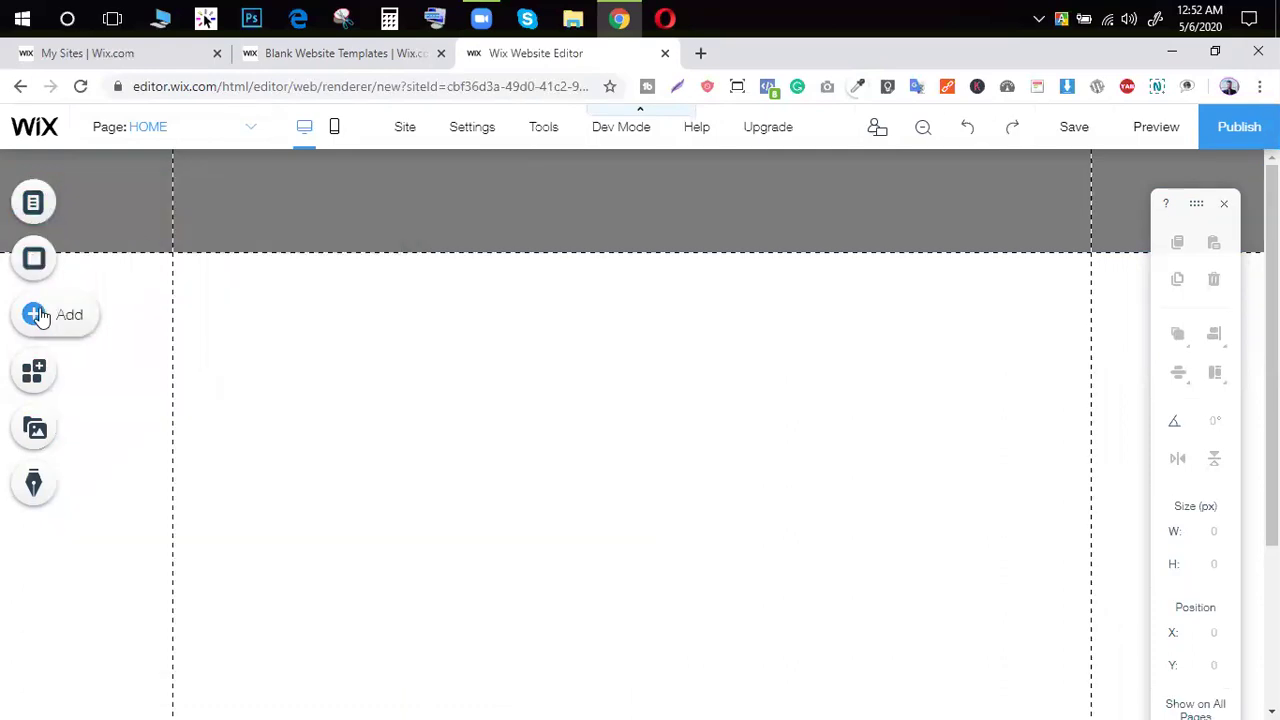
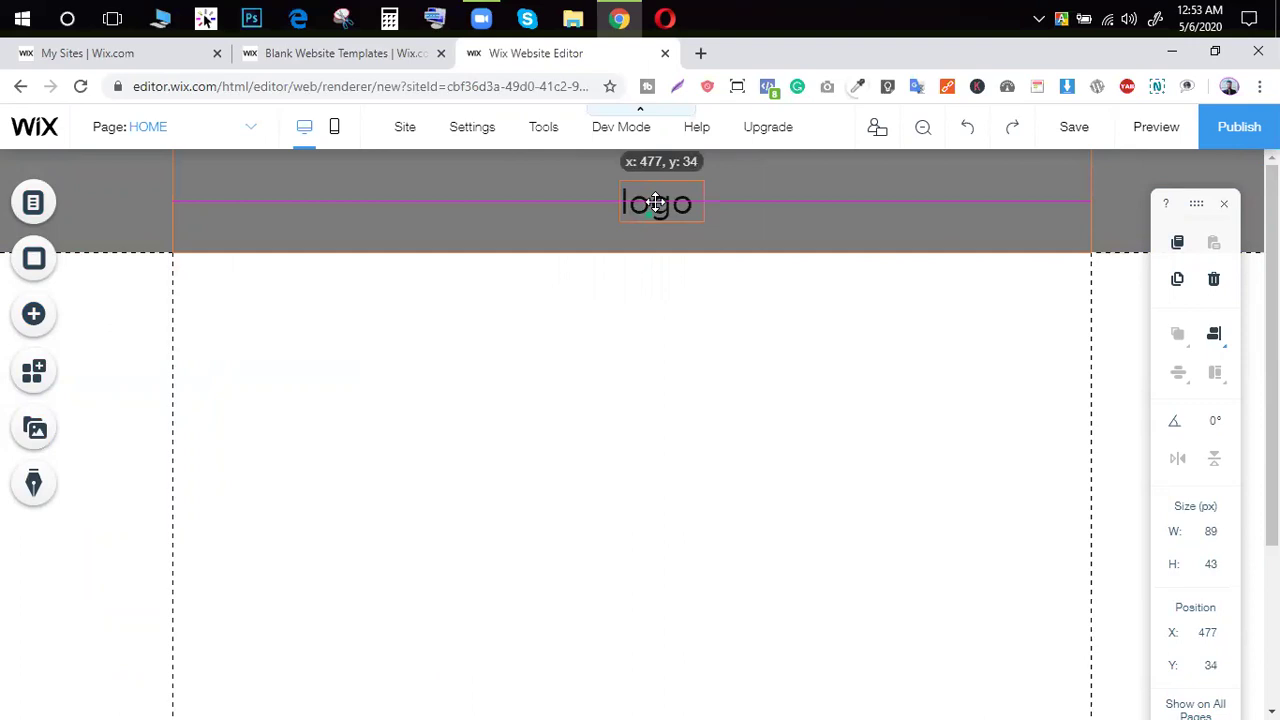
Step: Set the header's logo text to a font size of 37 px and color it white
click(670, 265)
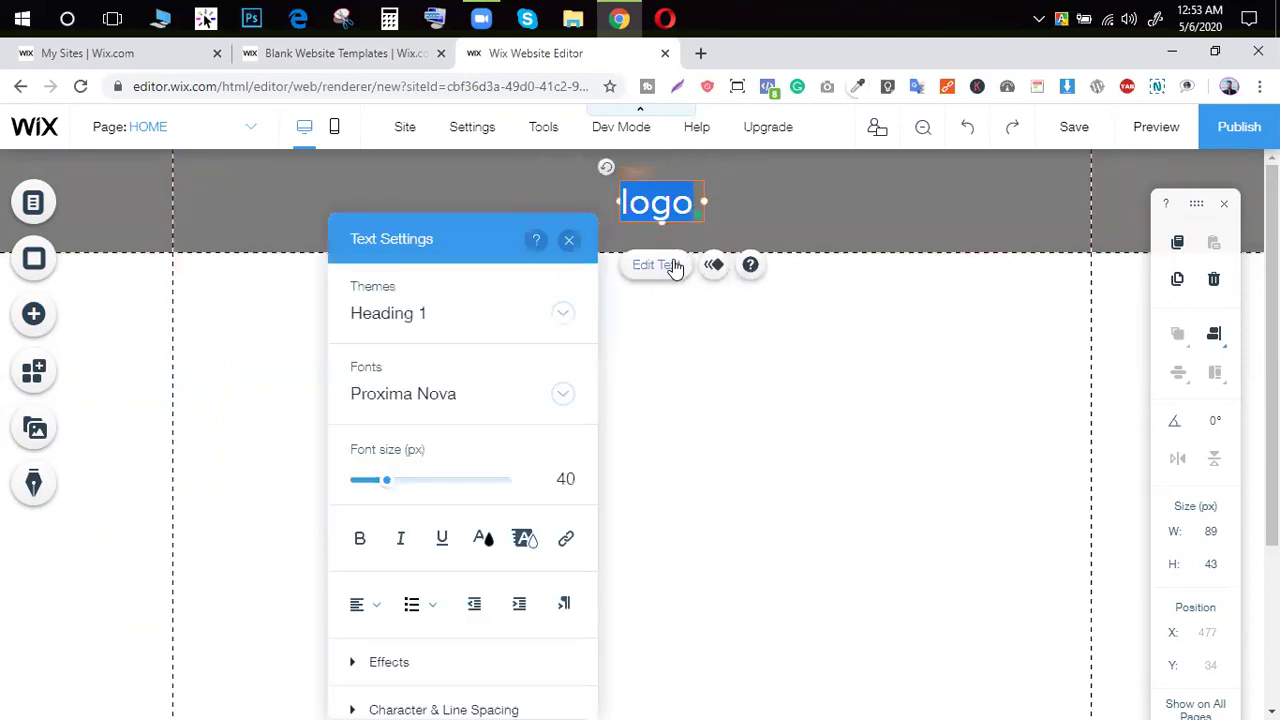
drag(395, 488, 387, 485)
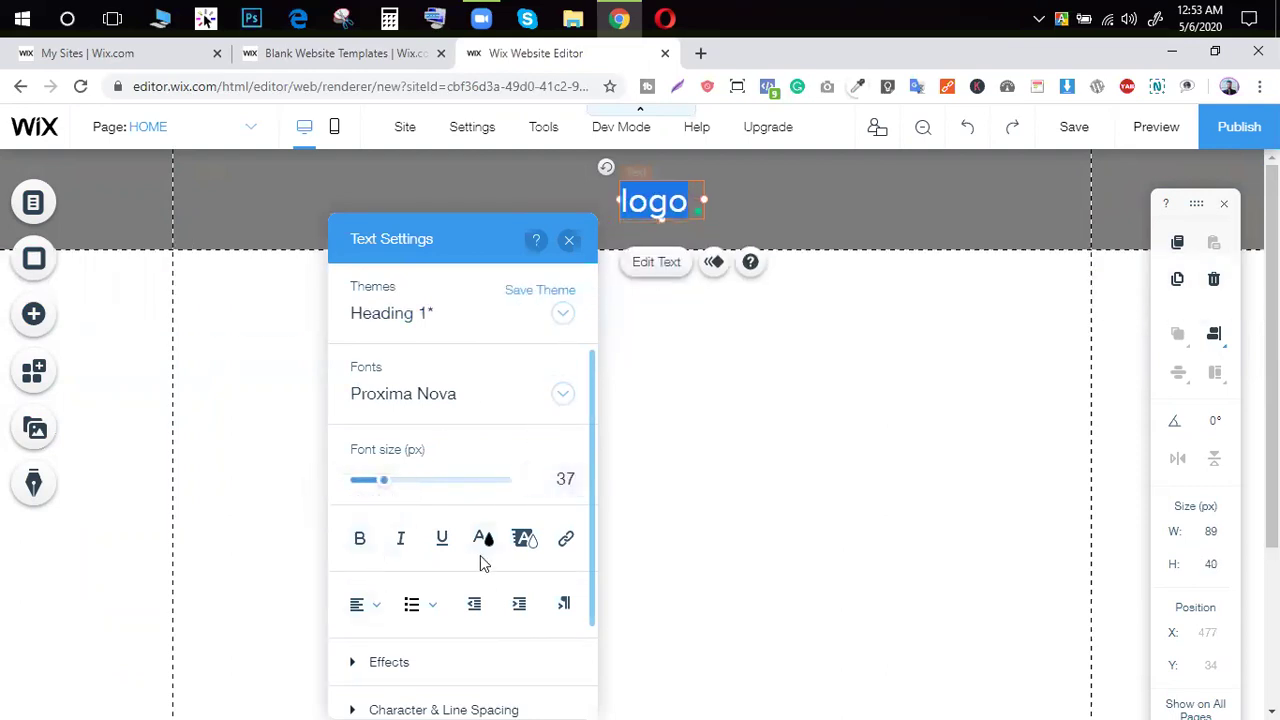
scroll(480, 565, down, 1)
click(486, 447)
click(404, 543)
click(704, 408)
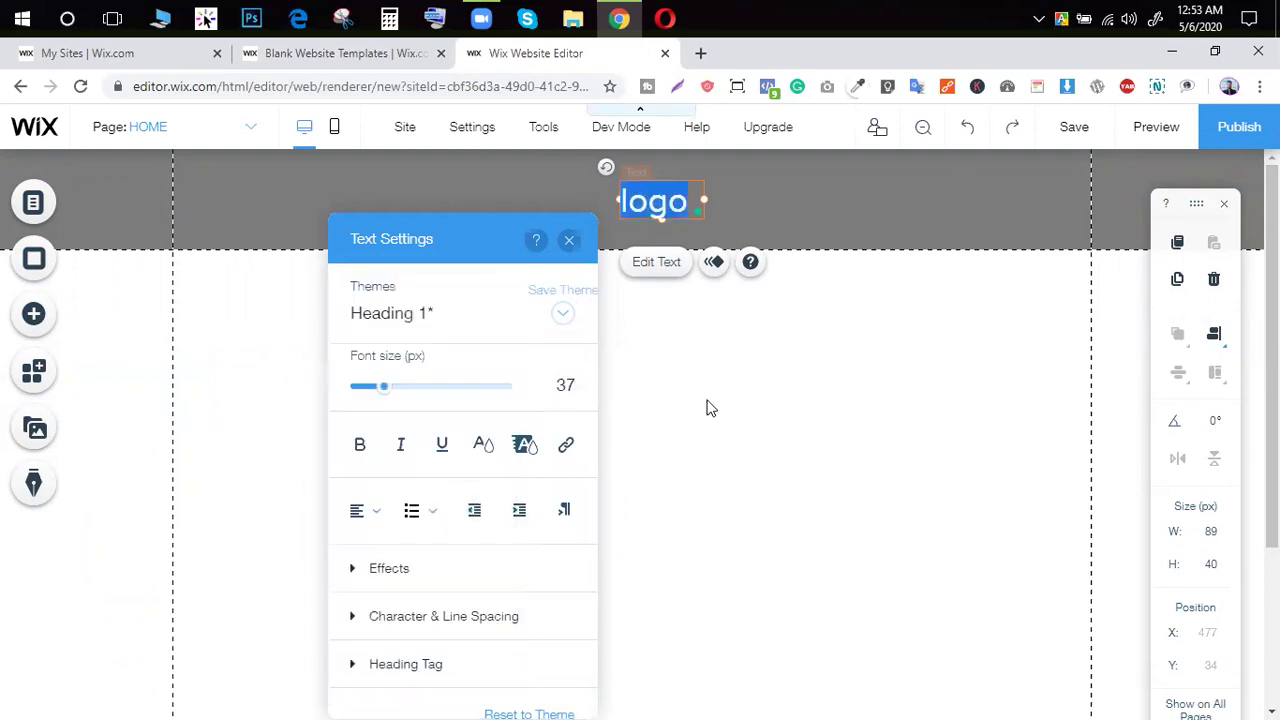
click(708, 398)
scroll(500, 420, down, 2)
scroll(512, 434, up, 2)
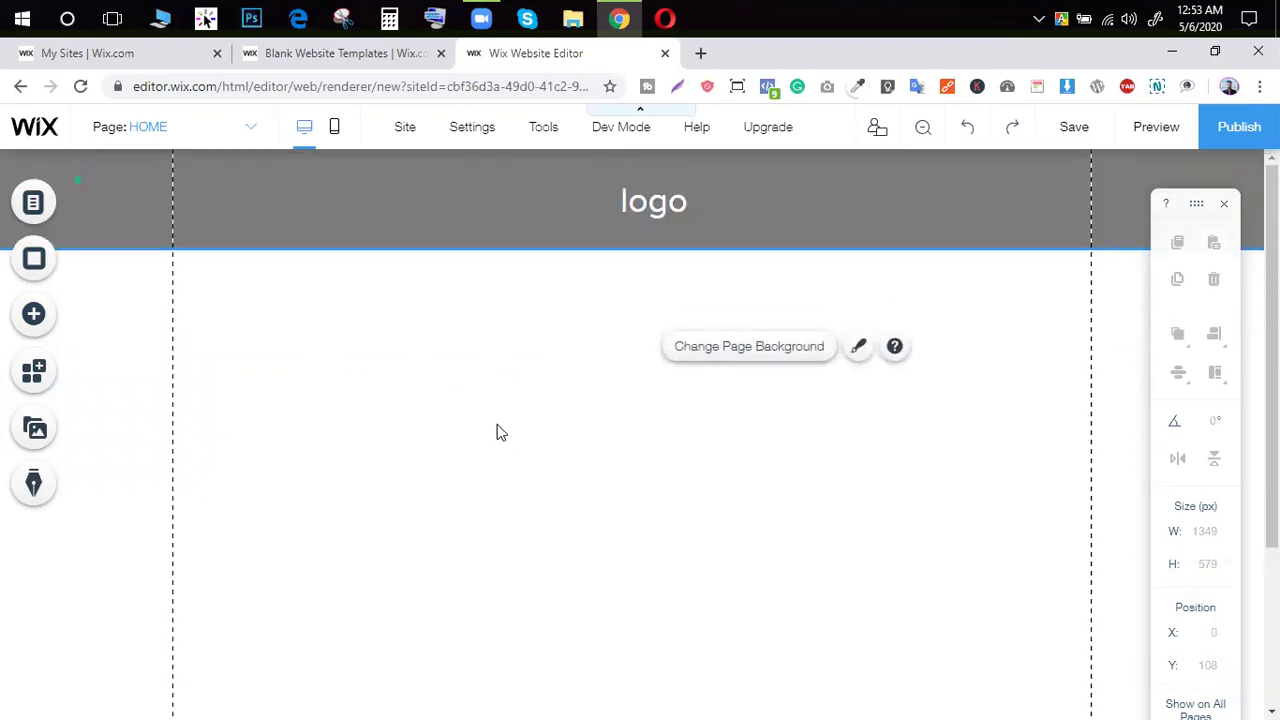
Step: Add a Heading 3 text to the page body below the header and replace its wording with "welcome"
click(36, 318)
drag(466, 417, 612, 397)
double_click(617, 397)
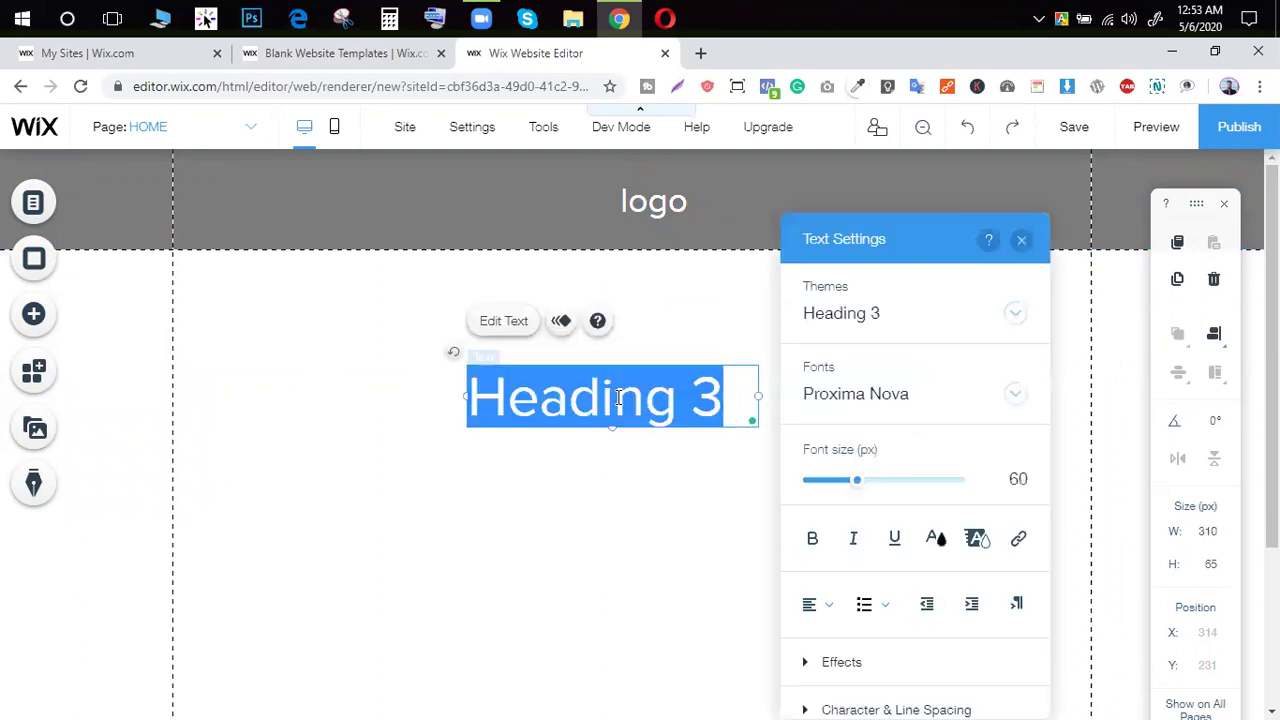
text(we)
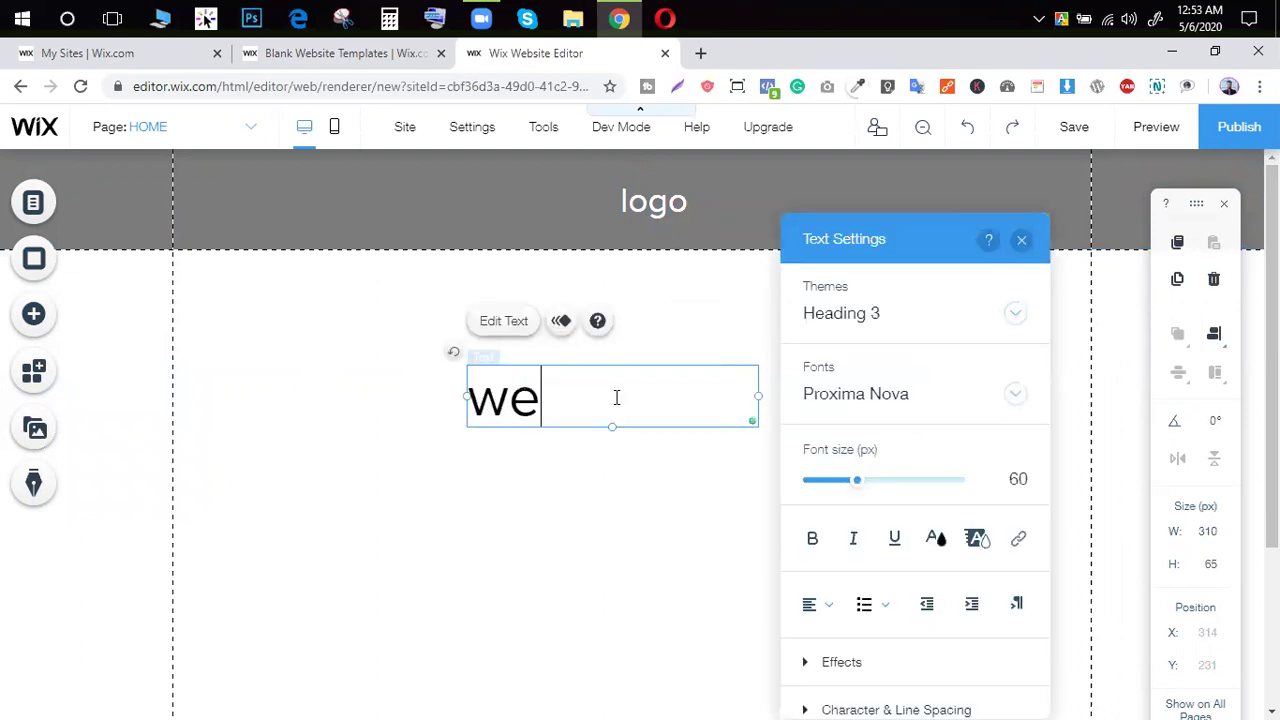
text(lcome)
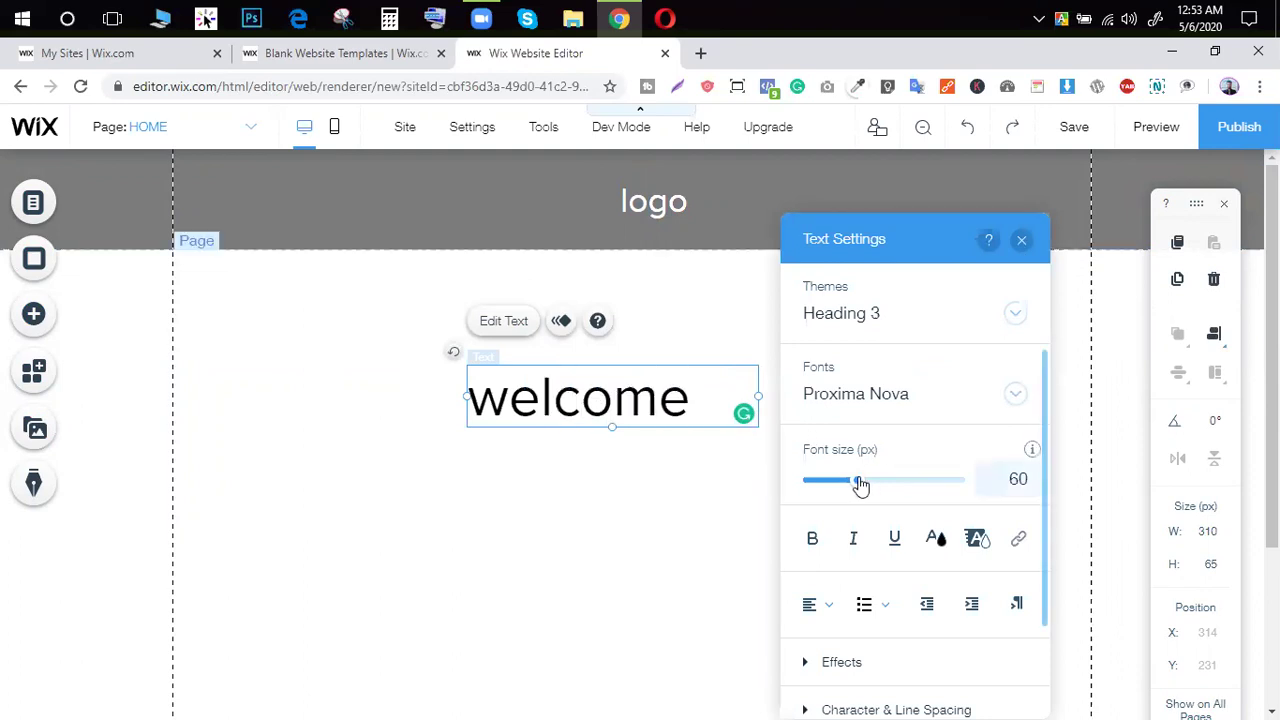
drag(859, 481, 866, 482)
click(686, 463)
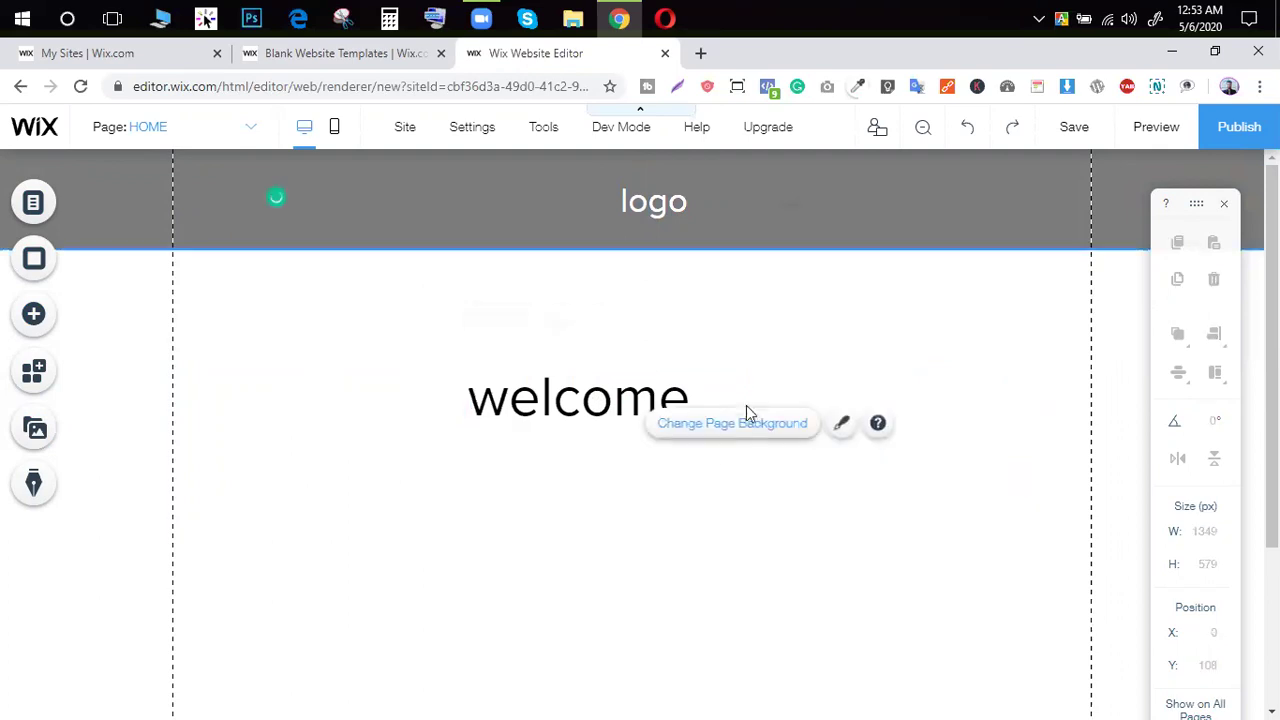
Step: Widen the welcome text box to the full 980 px between the page gridlines and center-align its text
click(650, 400)
drag(753, 400, 1092, 397)
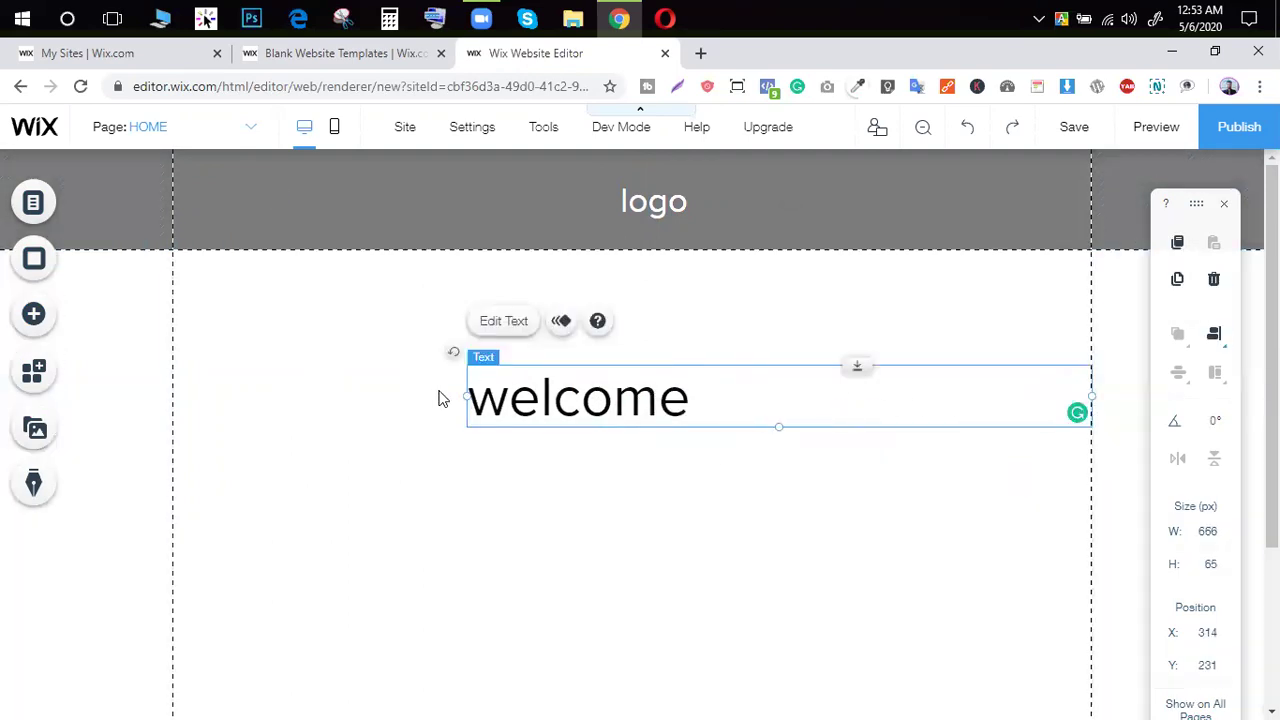
drag(461, 394, 170, 407)
double_click(277, 397)
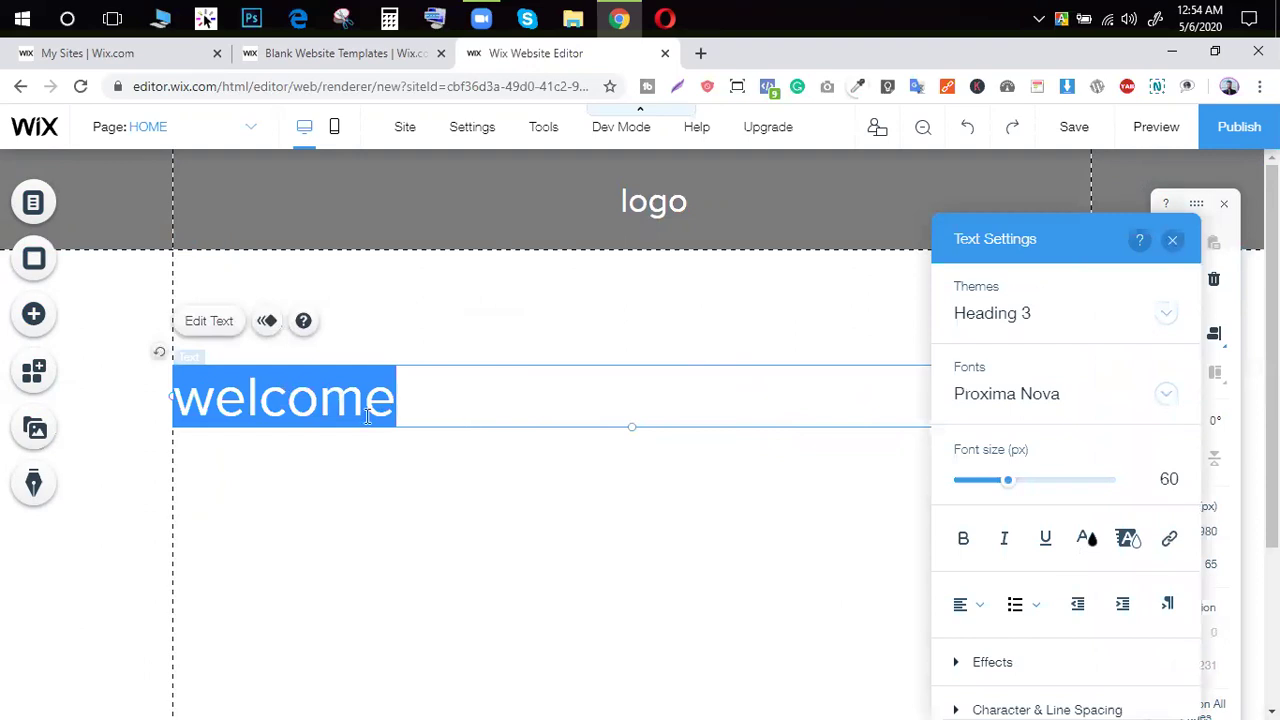
click(970, 600)
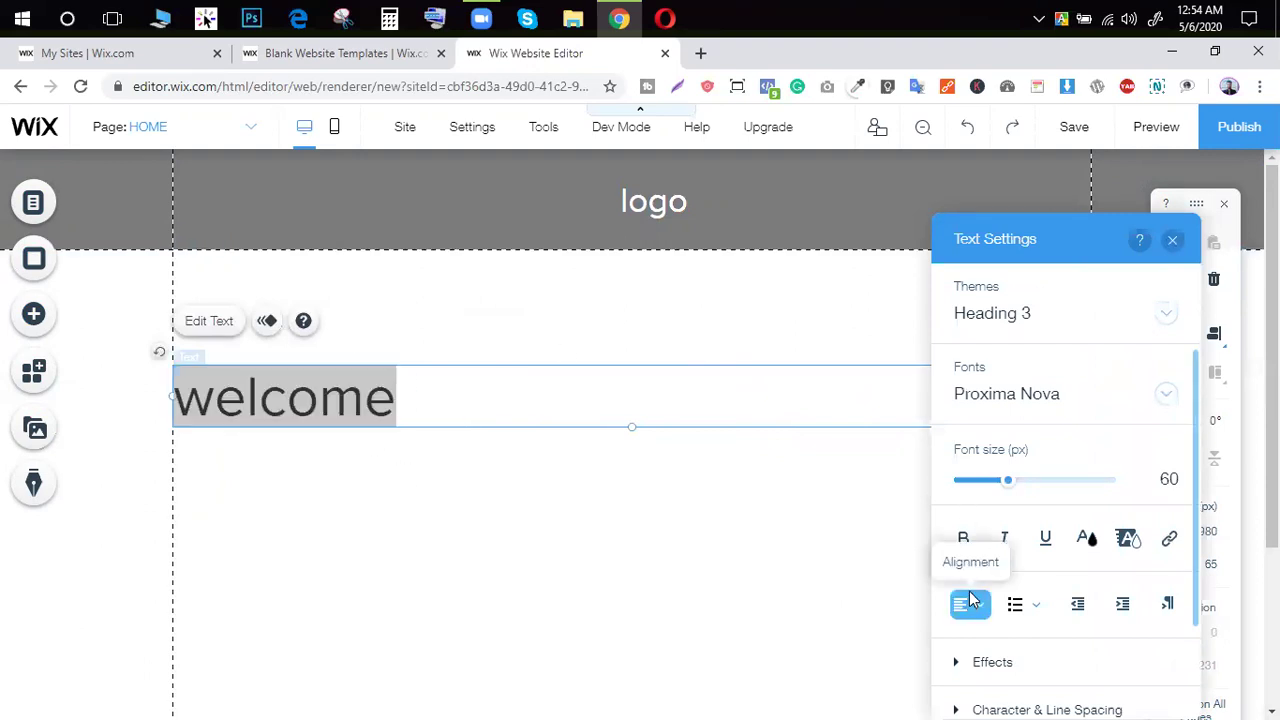
click(977, 521)
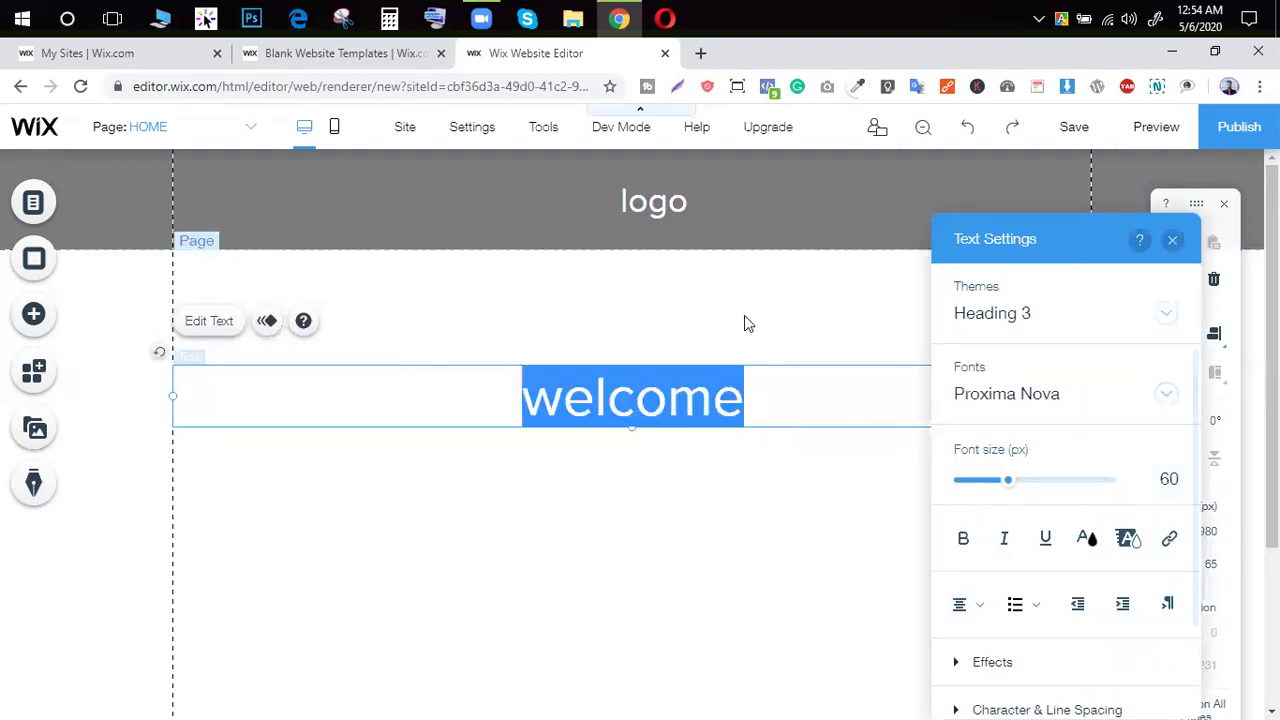
click(744, 315)
Step: Set the welcome heading's font size to 75 px and its font to Sarina
double_click(622, 402)
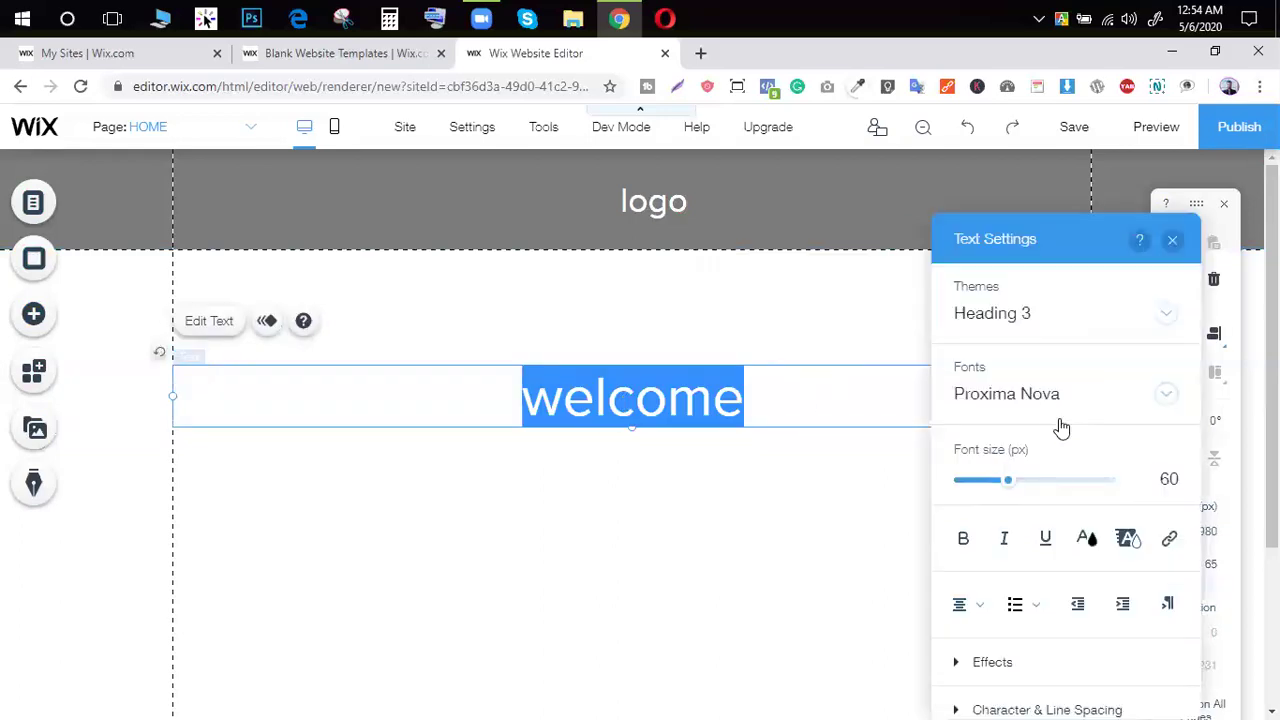
drag(1006, 487, 1024, 482)
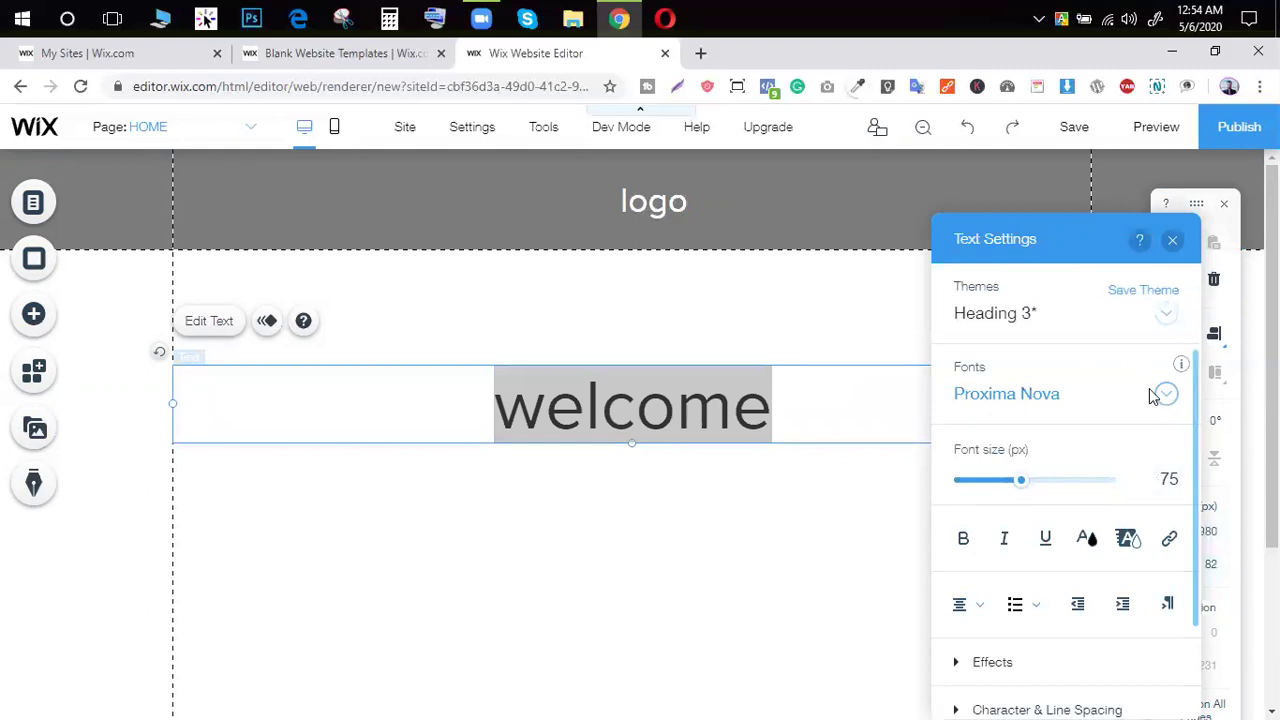
click(1163, 395)
scroll(977, 521, down, 2)
scroll(979, 519, down, 2)
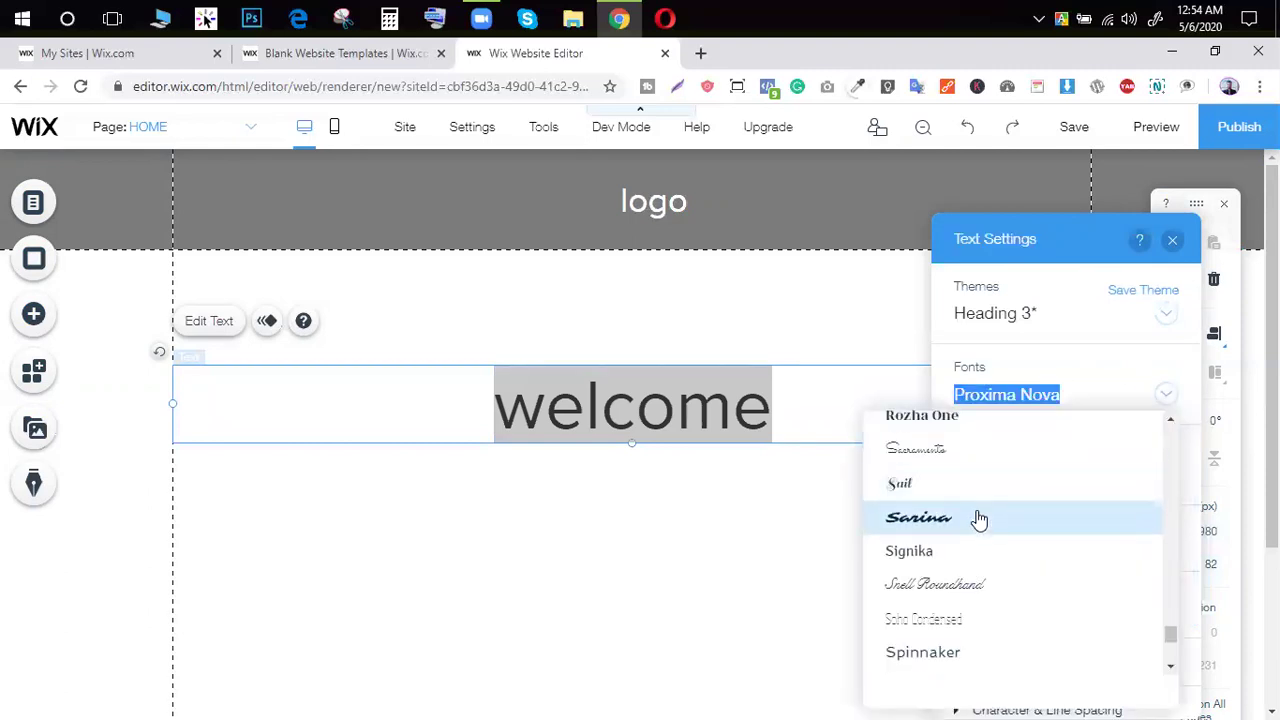
click(979, 517)
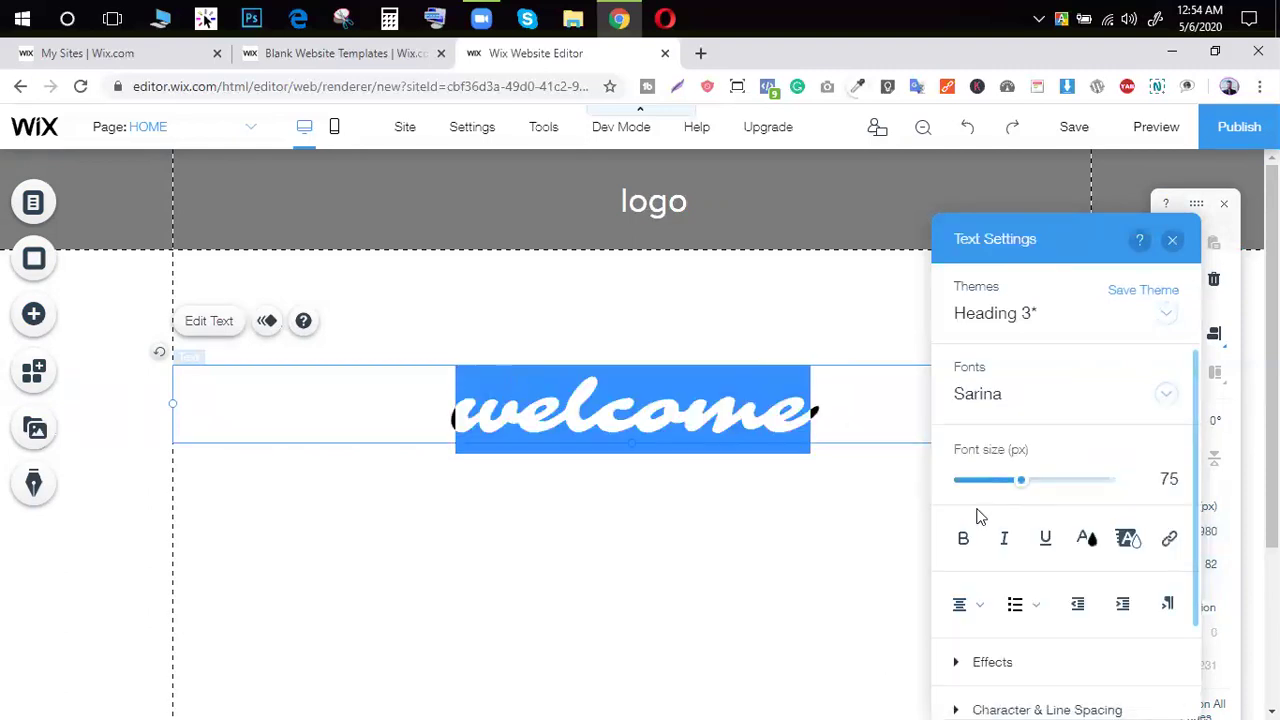
click(690, 316)
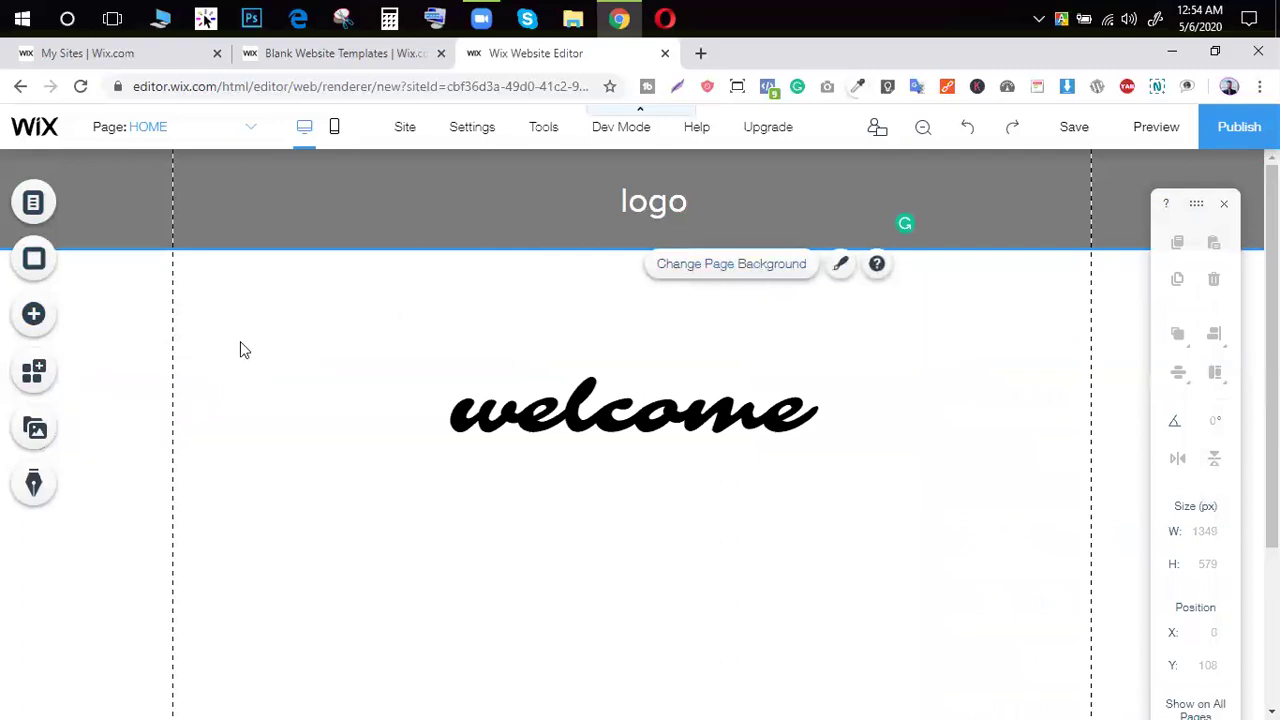
Step: Change the page background to the underwater swimmers picture from the Selected Backgrounds
click(750, 268)
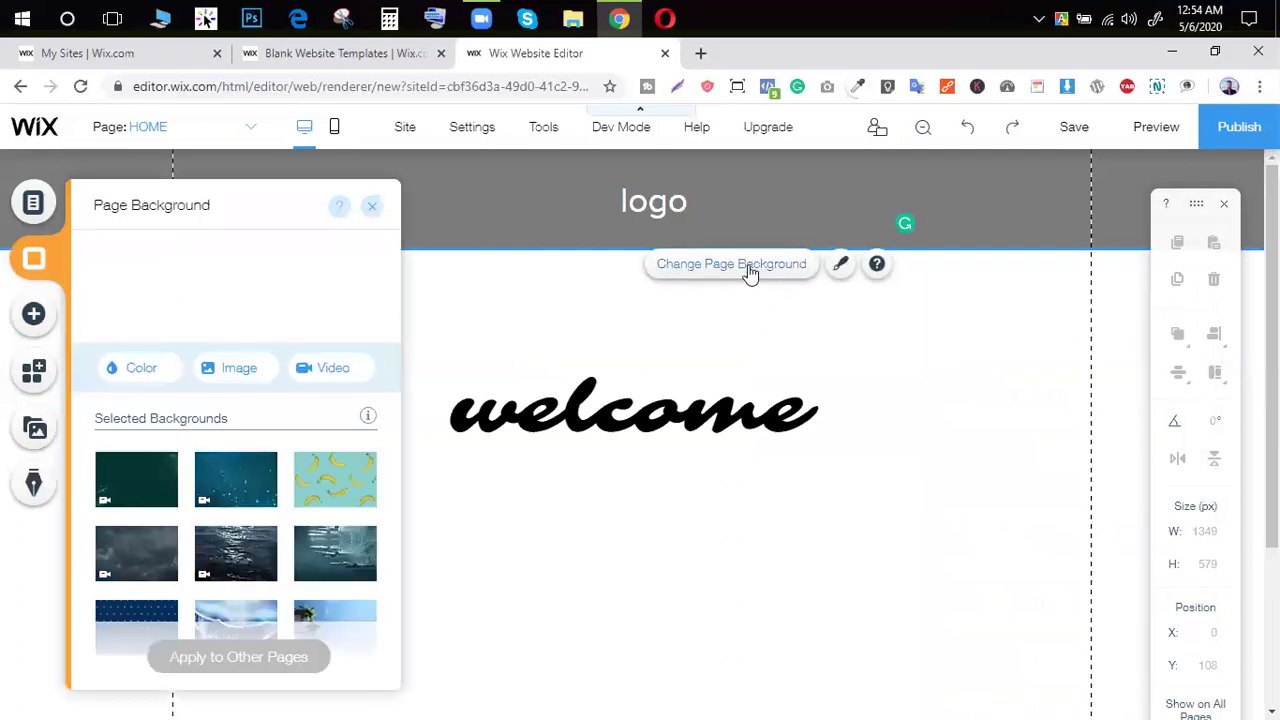
scroll(290, 502, down, 2)
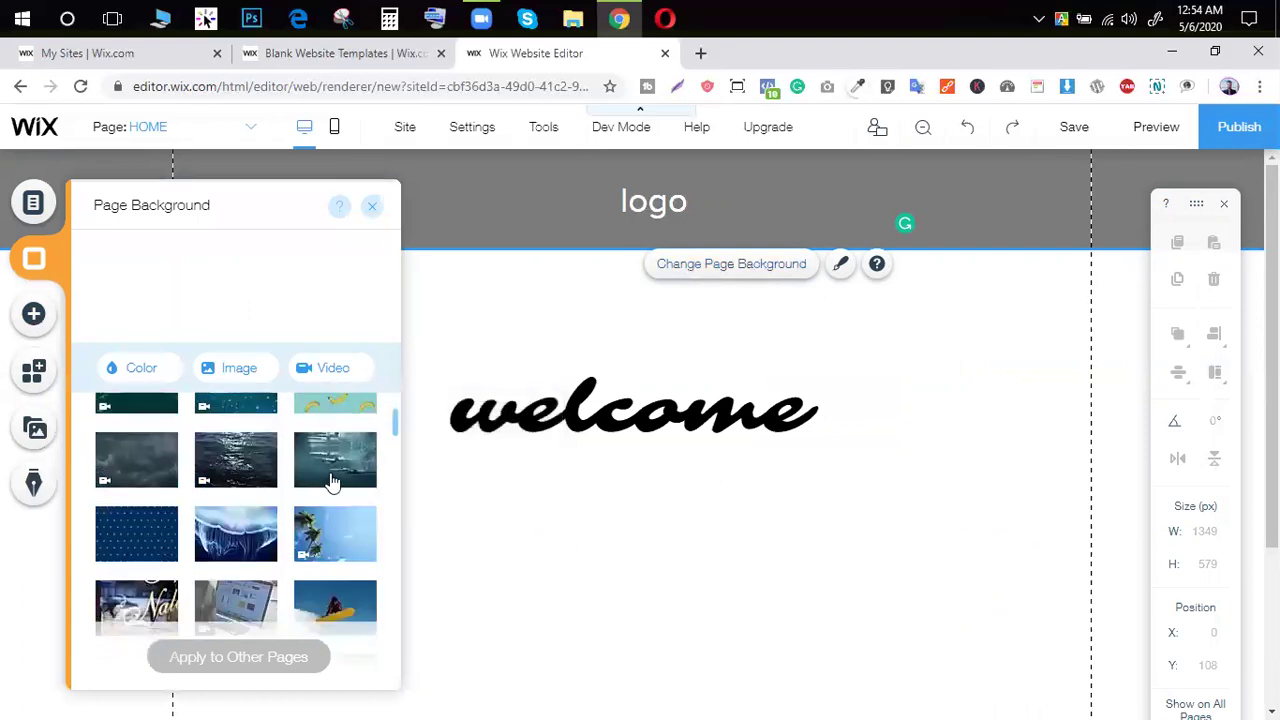
click(338, 474)
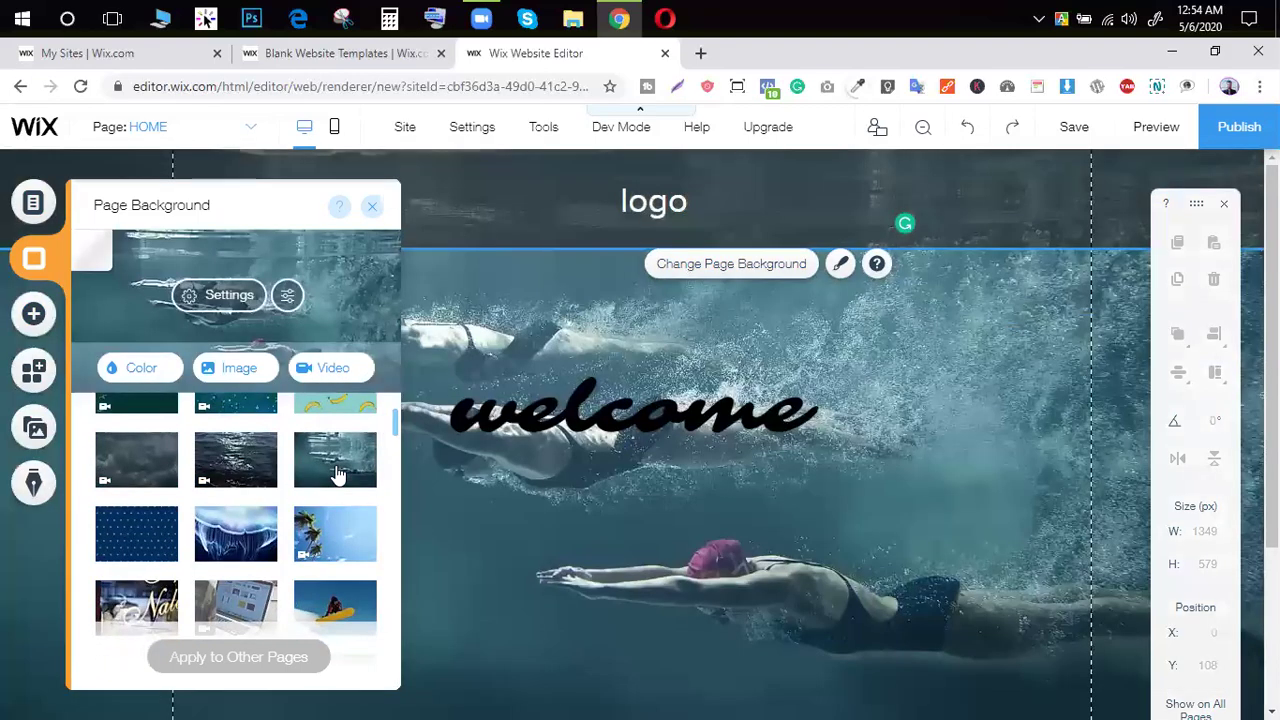
Step: Change the page background to the pale misty horizon picture from the background collection
scroll(722, 427, down, 3)
scroll(722, 427, up, 2)
scroll(722, 427, down, 2)
mouse_move(336, 531)
scroll(343, 533, down, 2)
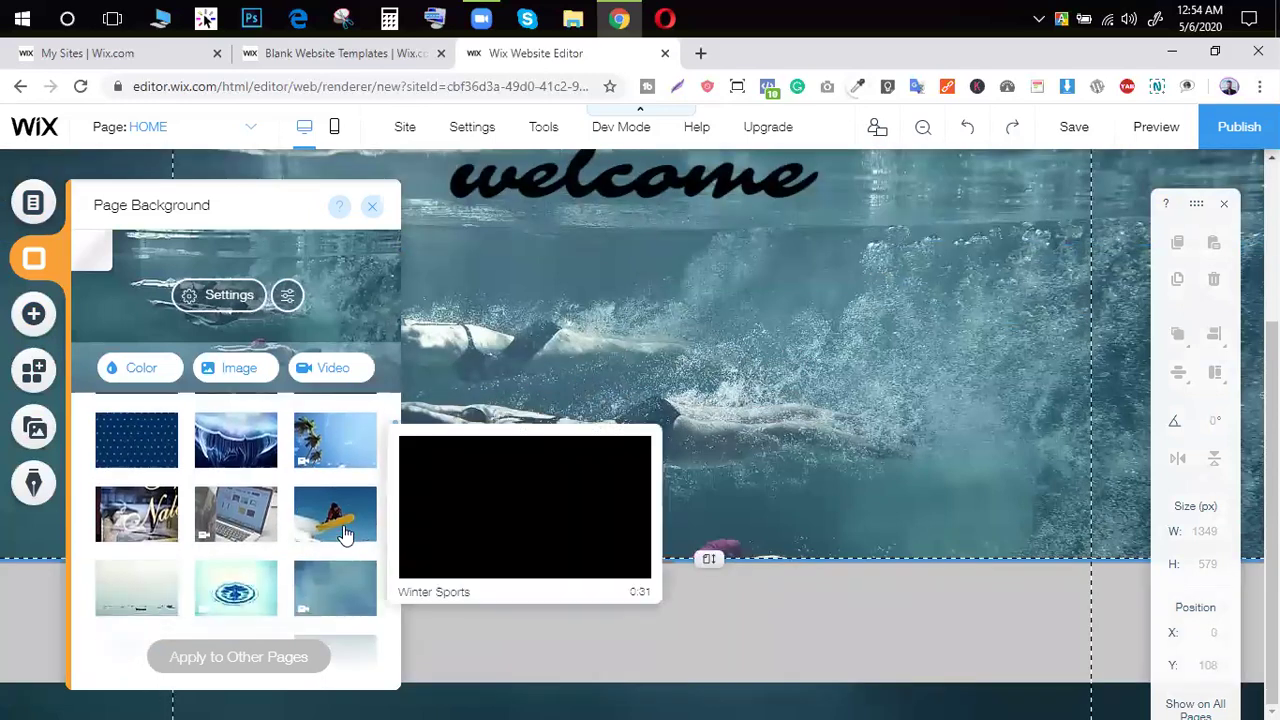
scroll(250, 528, down, 1)
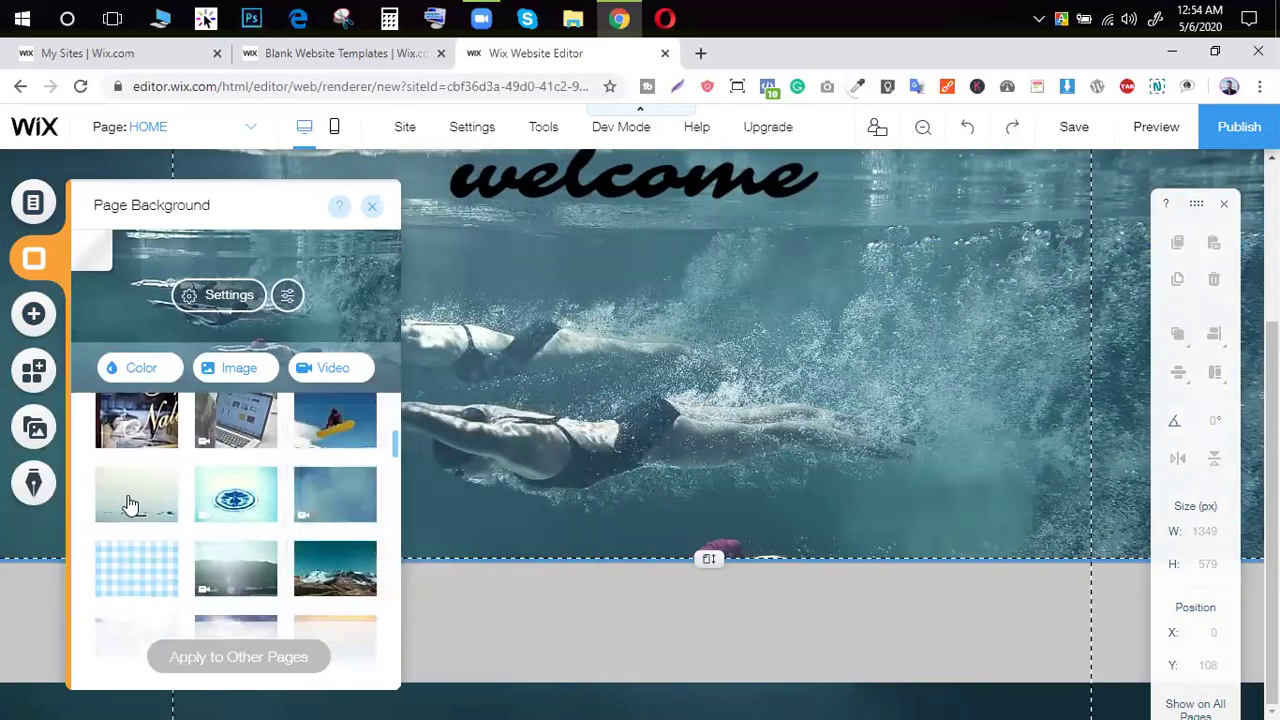
click(130, 503)
scroll(480, 323, up, 2)
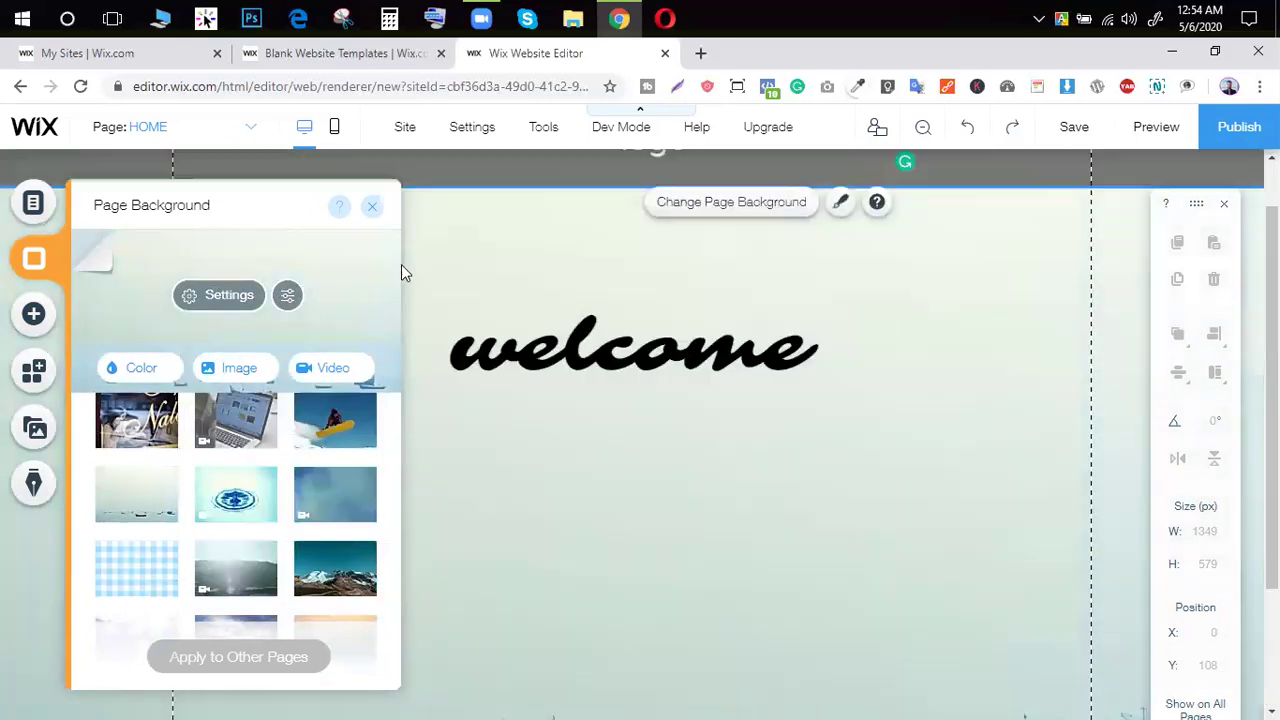
click(373, 209)
scroll(433, 439, down, 2)
scroll(433, 439, up, 3)
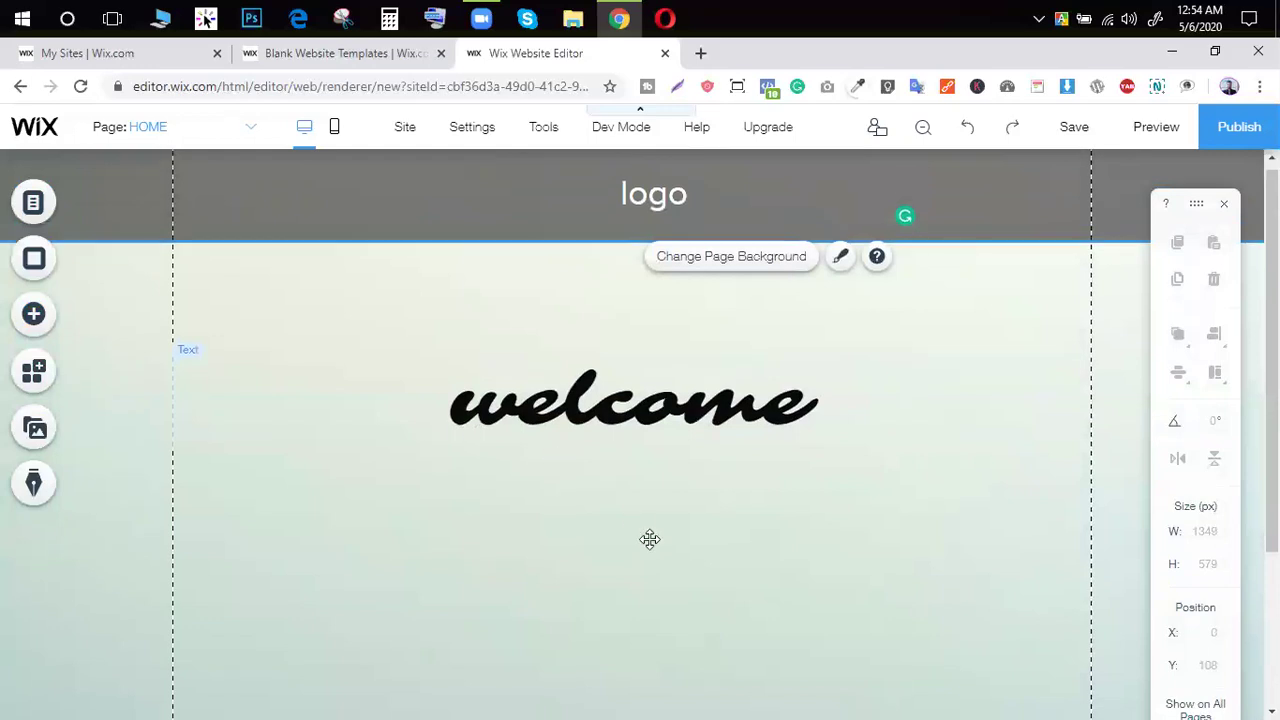
scroll(705, 605, down, 2)
scroll(695, 598, up, 2)
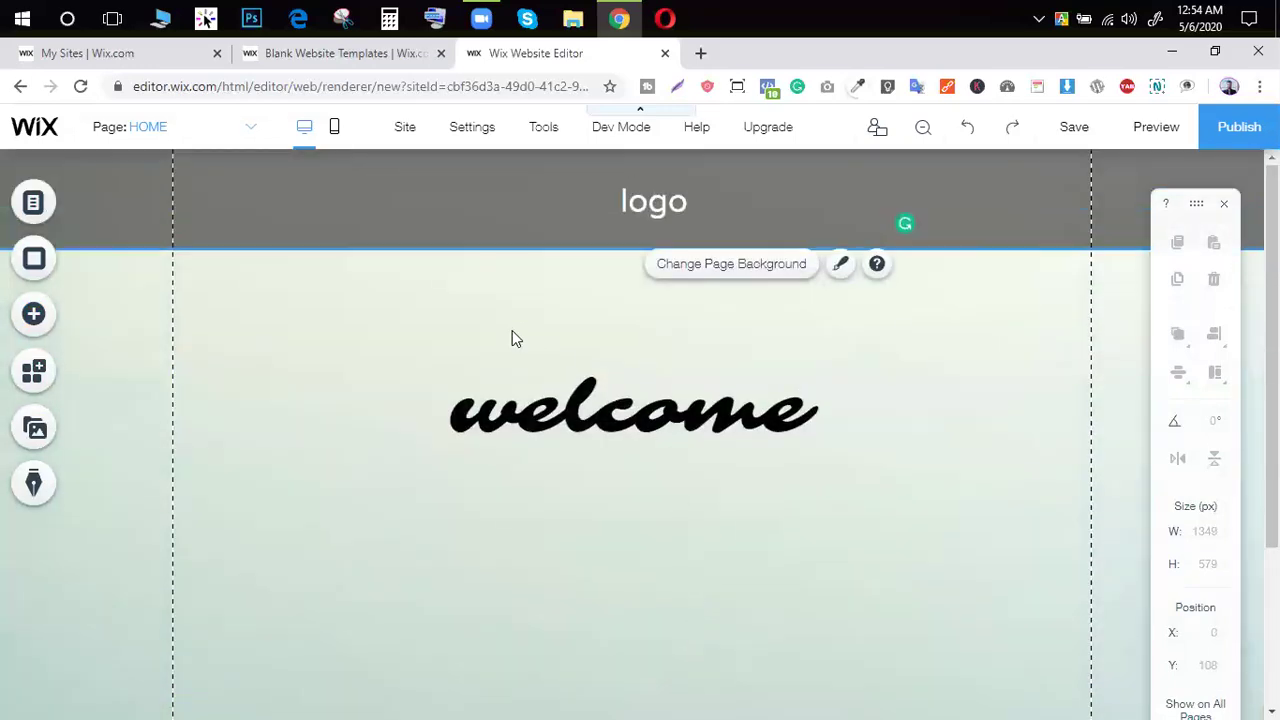
scroll(563, 378, down, 2)
scroll(563, 374, up, 2)
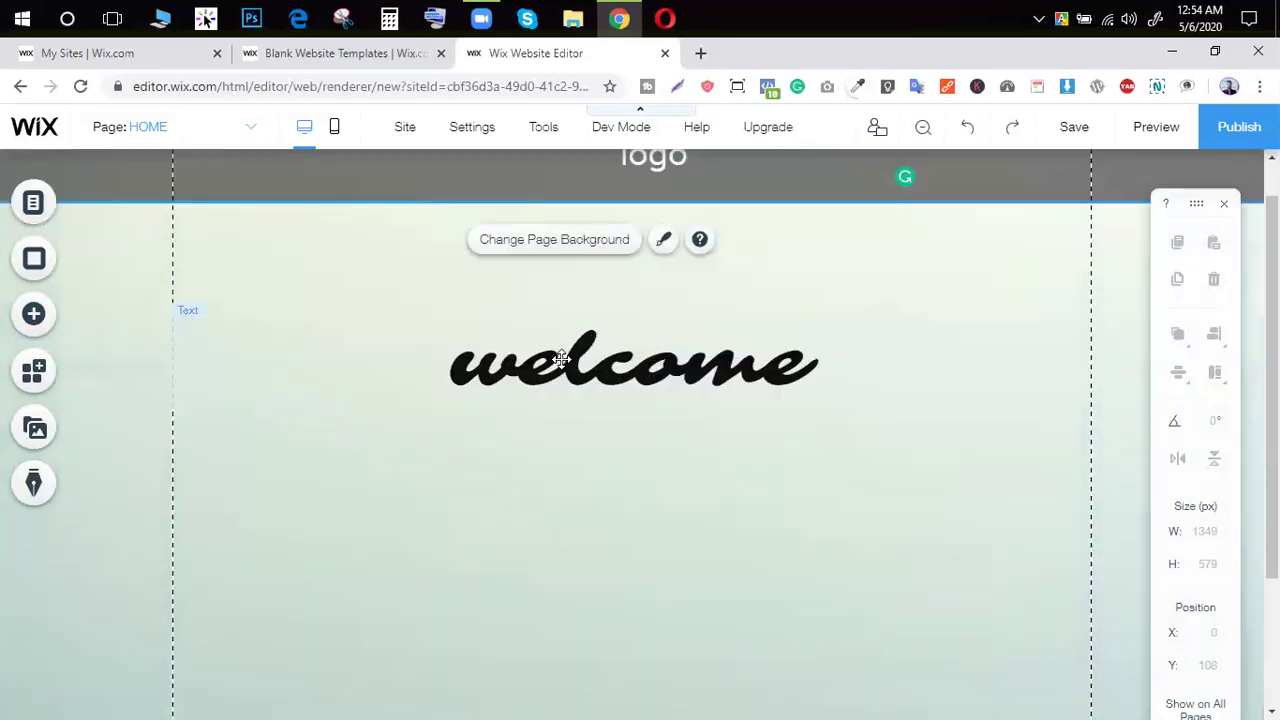
Step: Add a paragraph text just below the welcome heading, about 699 px wide at X 140, Y 335
click(563, 374)
click(40, 313)
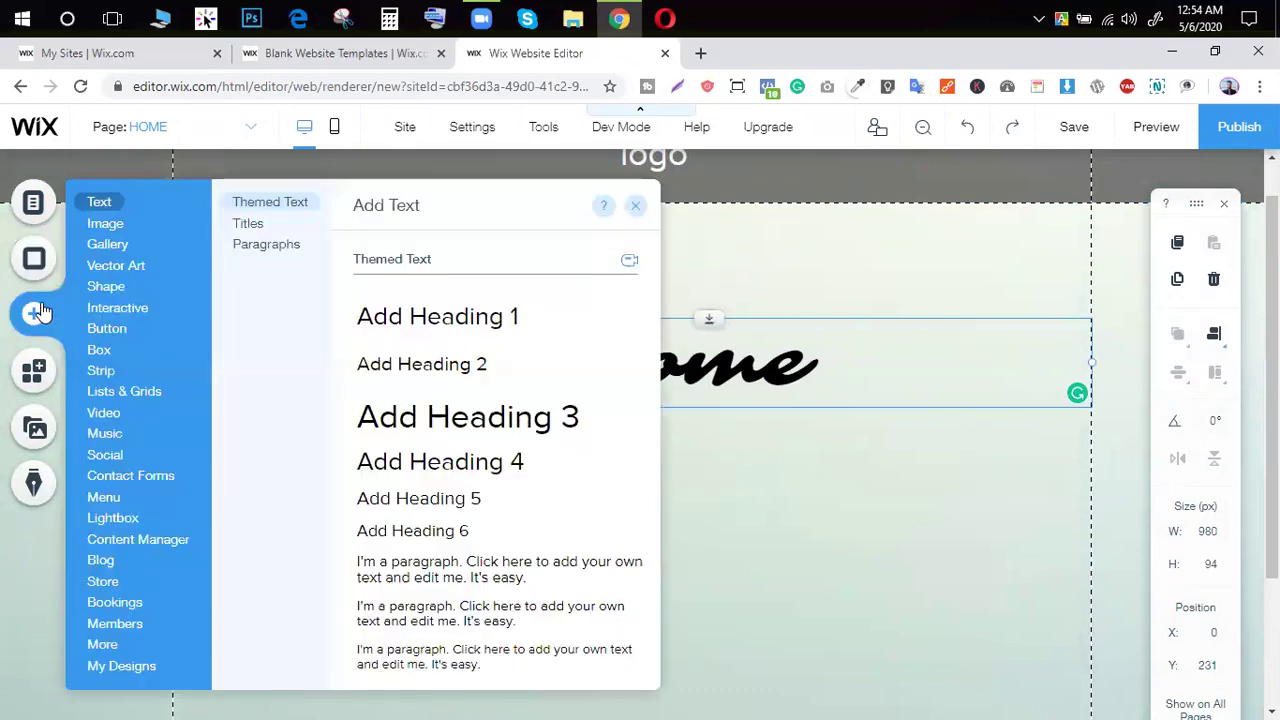
drag(451, 572, 763, 469)
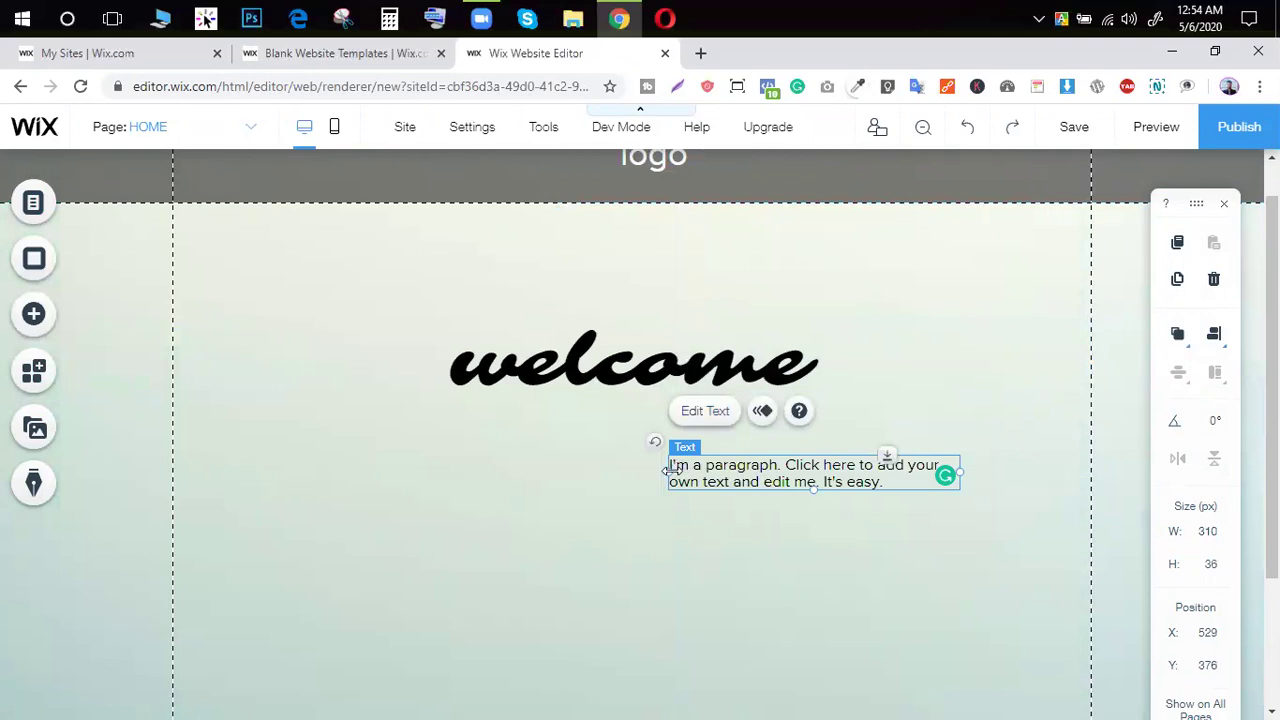
drag(668, 472, 303, 472)
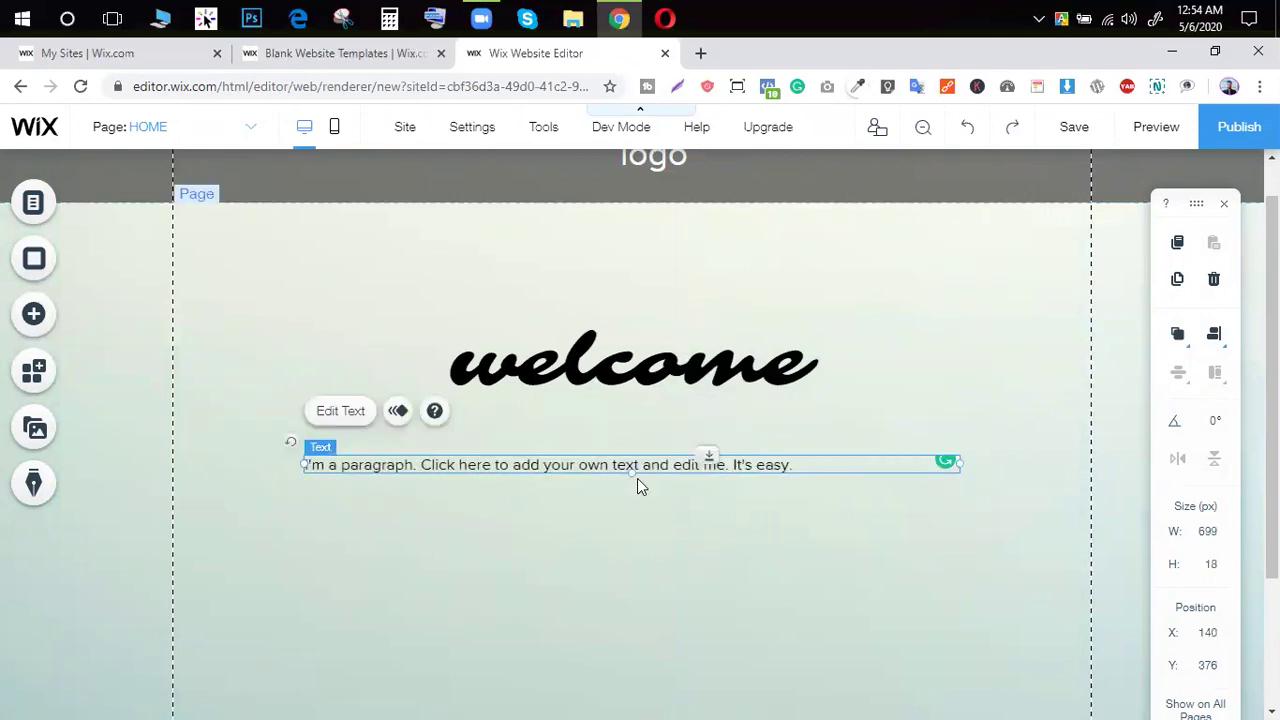
drag(650, 465, 643, 424)
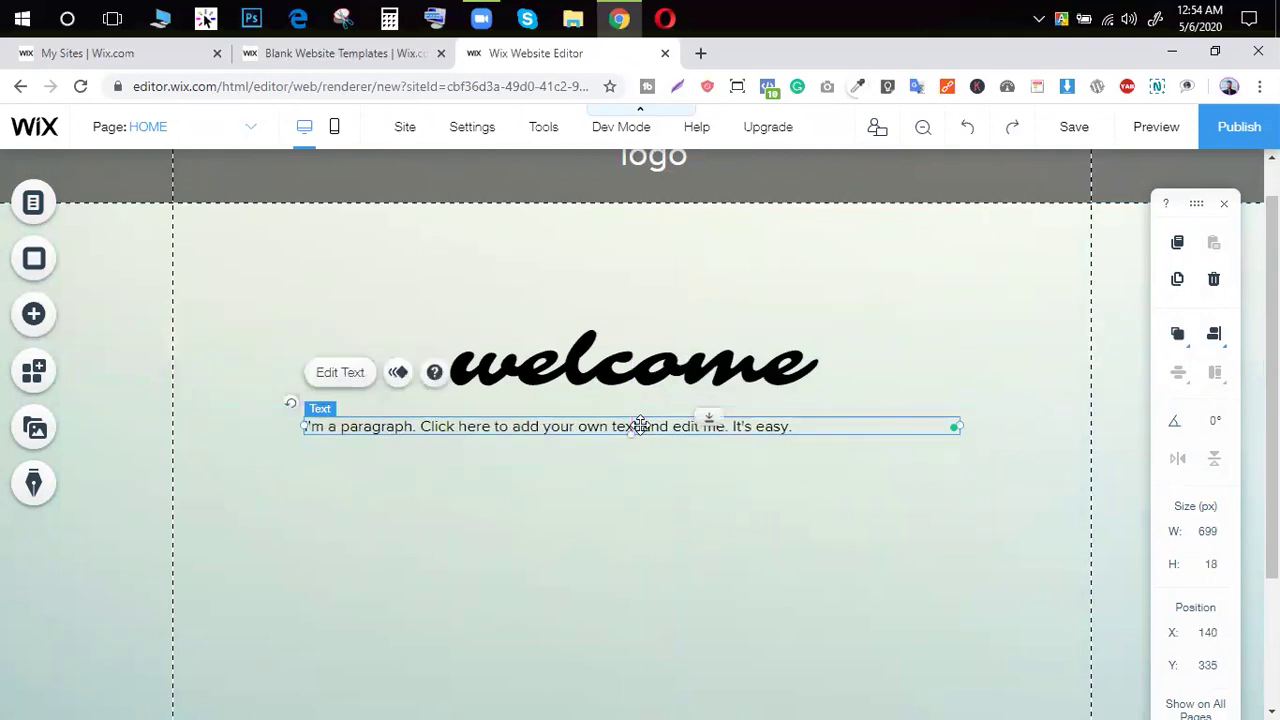
Step: Center-align the paragraph text below the welcome heading
double_click(643, 426)
click(960, 602)
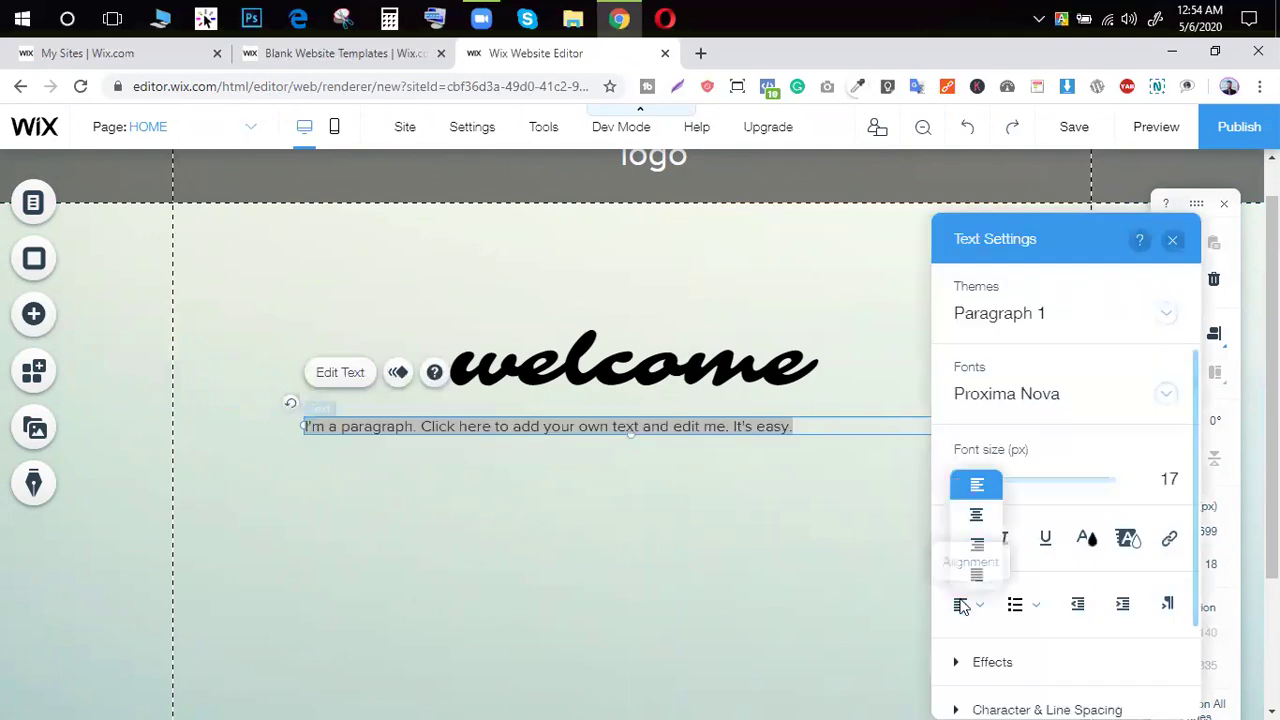
click(975, 525)
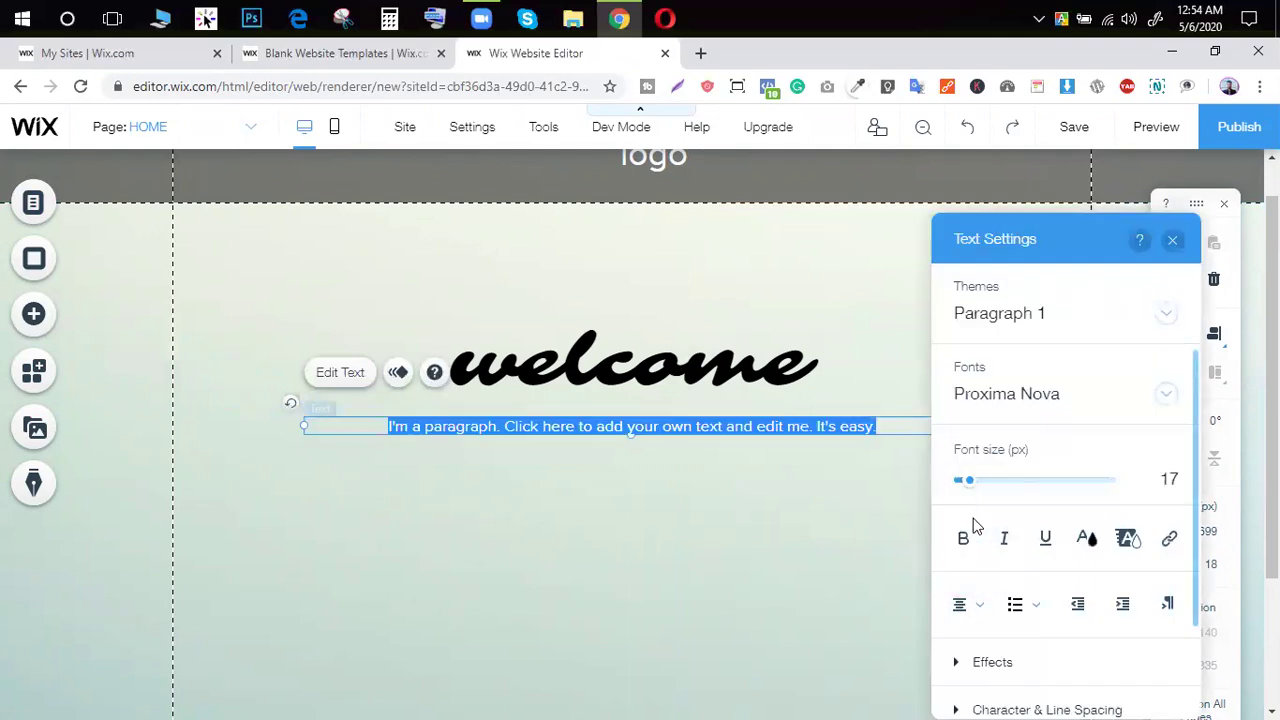
click(682, 302)
Step: Add the outlined "View More" text button and place it centered beneath the paragraph
click(50, 323)
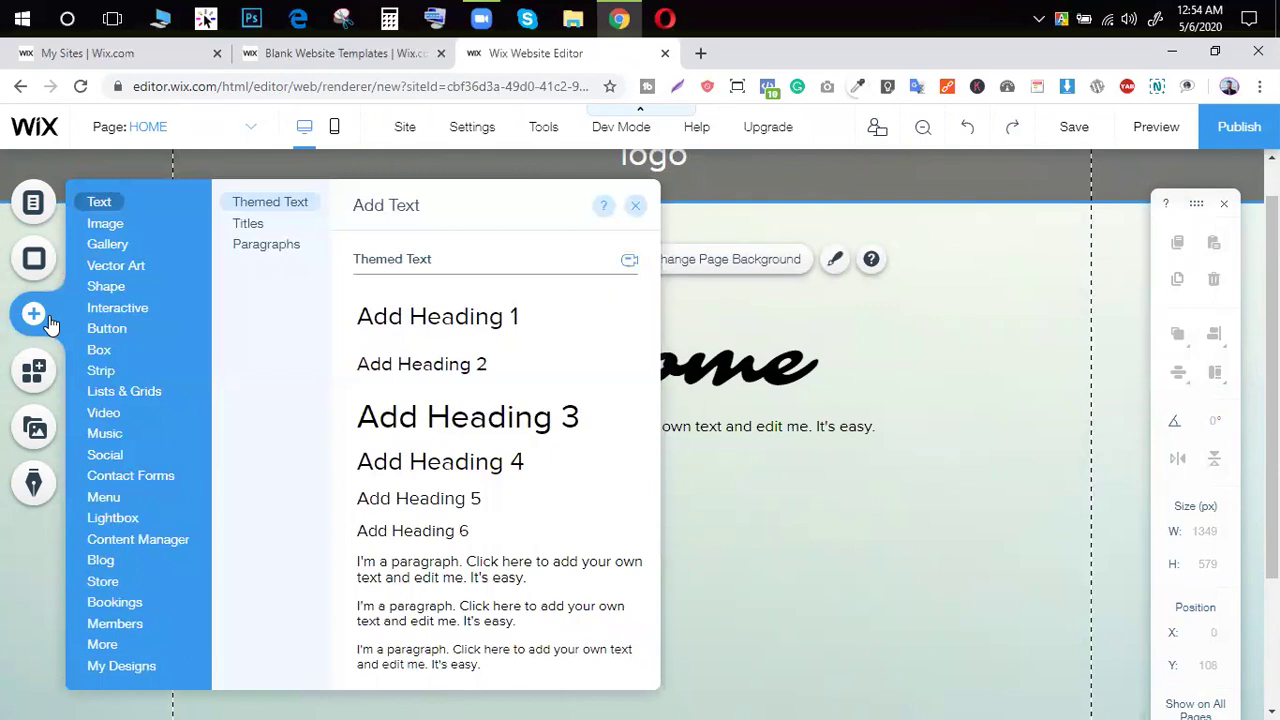
mouse_move(110, 230)
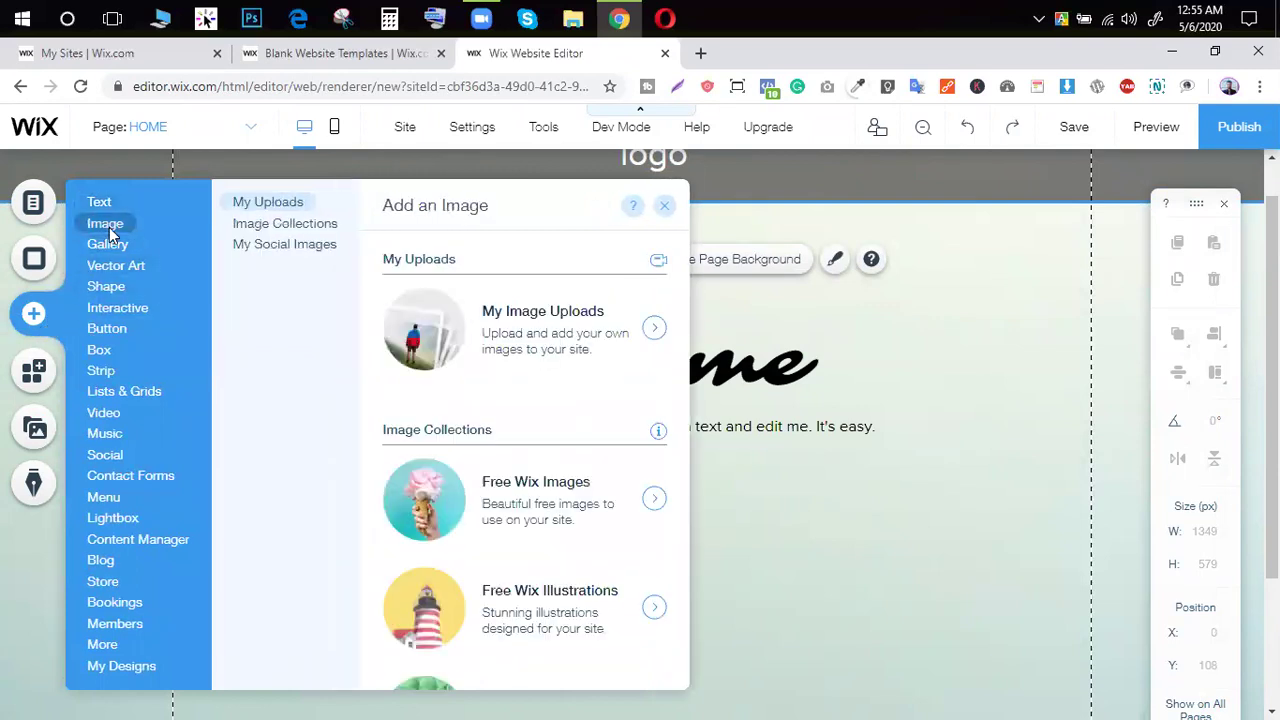
mouse_move(112, 338)
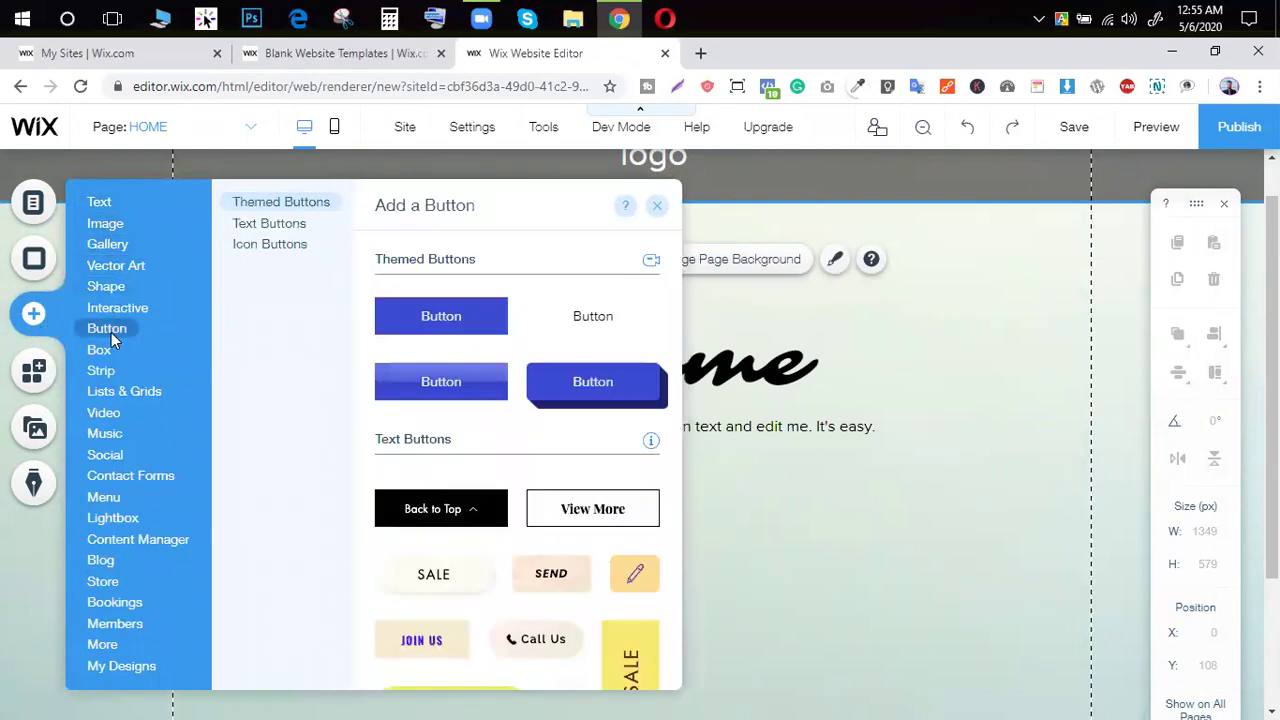
scroll(466, 374, down, 4)
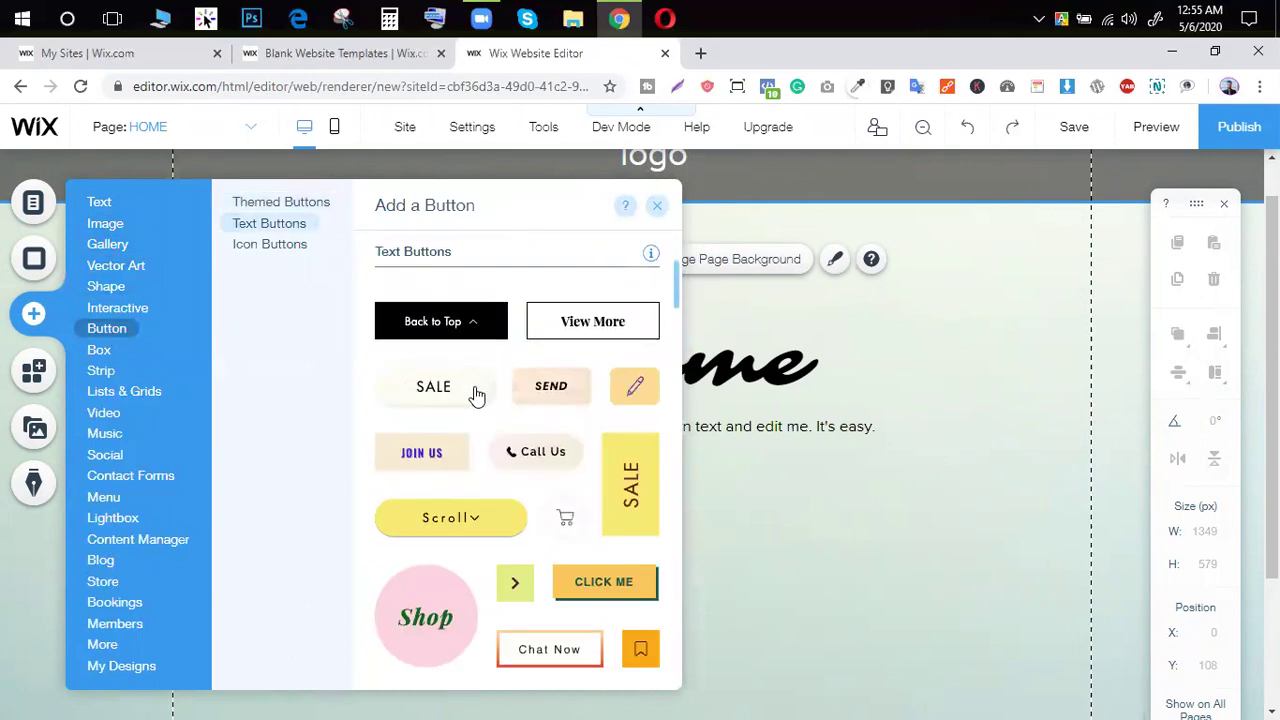
scroll(476, 395, down, 3)
scroll(474, 397, up, 7)
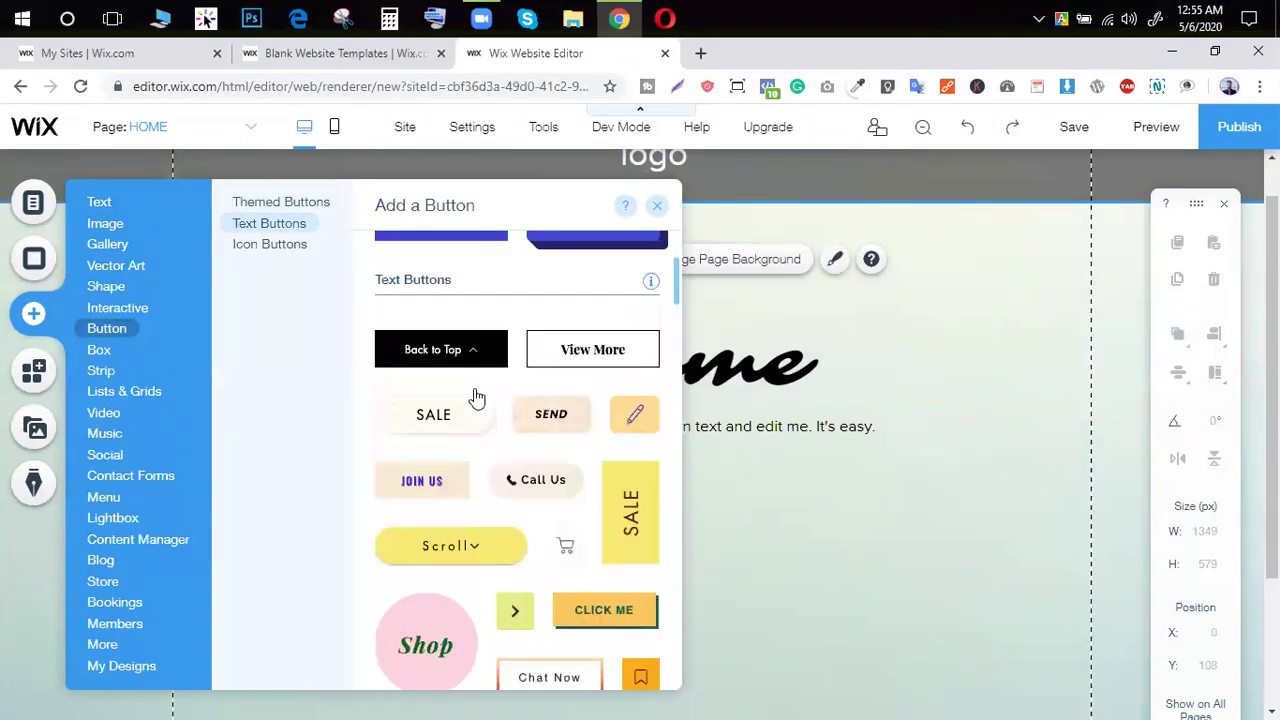
scroll(474, 405, down, 1)
scroll(474, 405, up, 1)
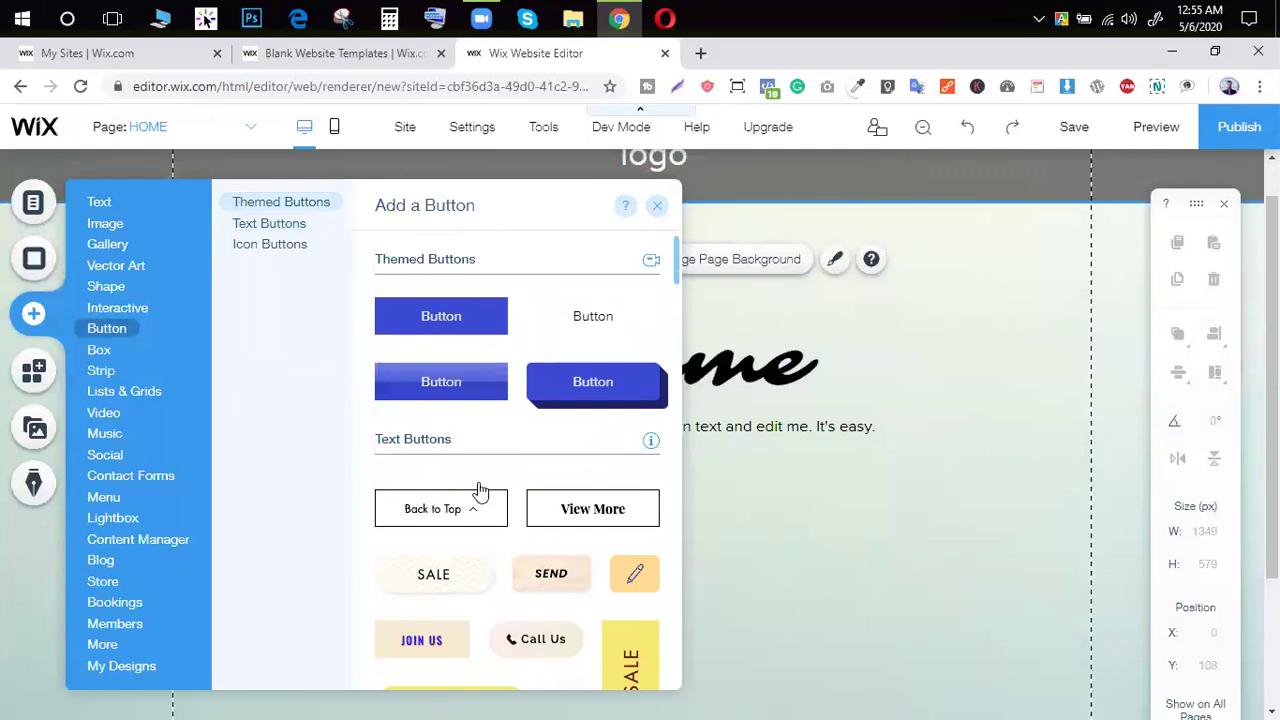
drag(838, 481, 629, 489)
drag(657, 407, 657, 407)
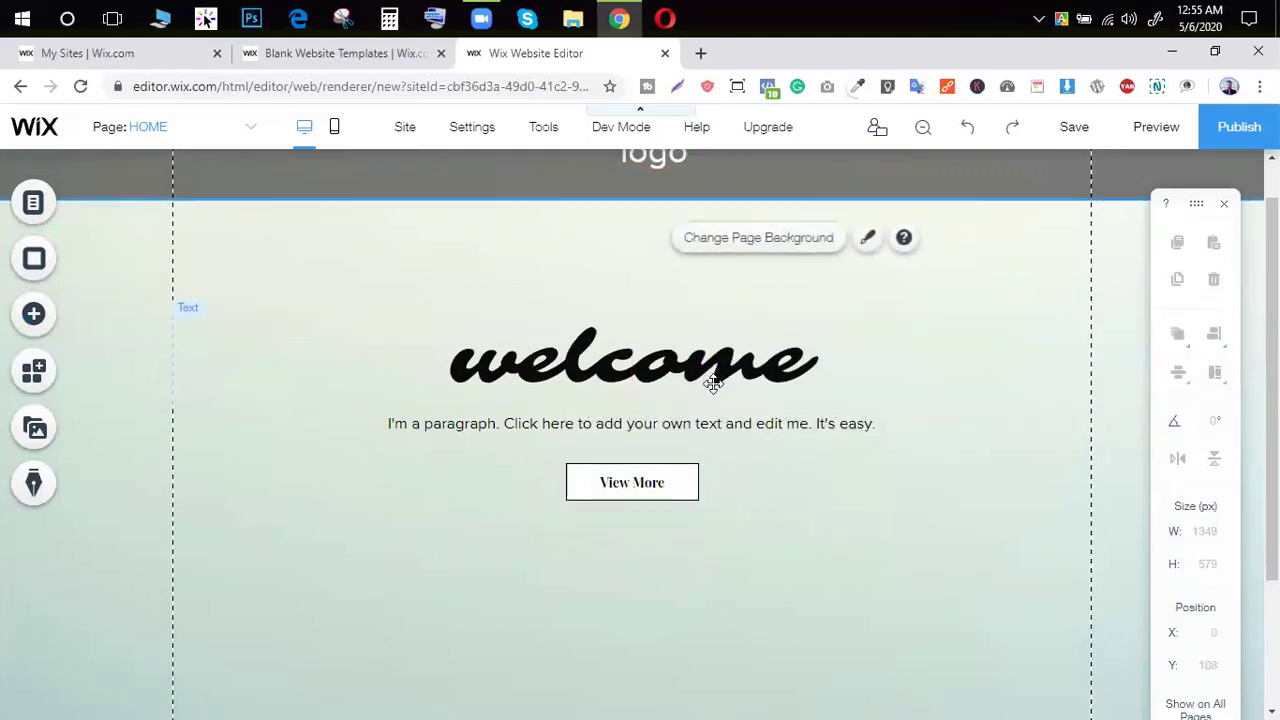
Step: Shorten the page body to a height of about 504 px by raising its lower edge above the footer
scroll(720, 395, down, 1)
scroll(430, 410, up, 2)
scroll(435, 411, down, 2)
scroll(437, 411, up, 2)
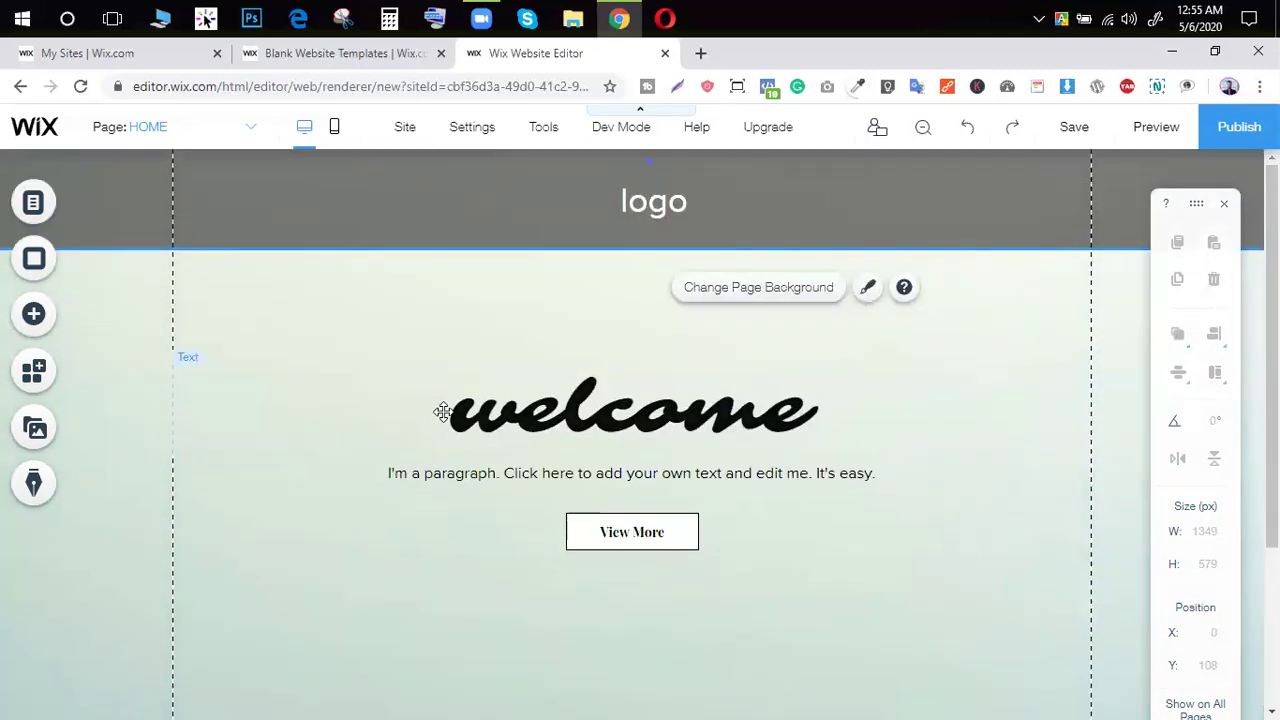
scroll(594, 503, down, 2)
drag(707, 560, 689, 489)
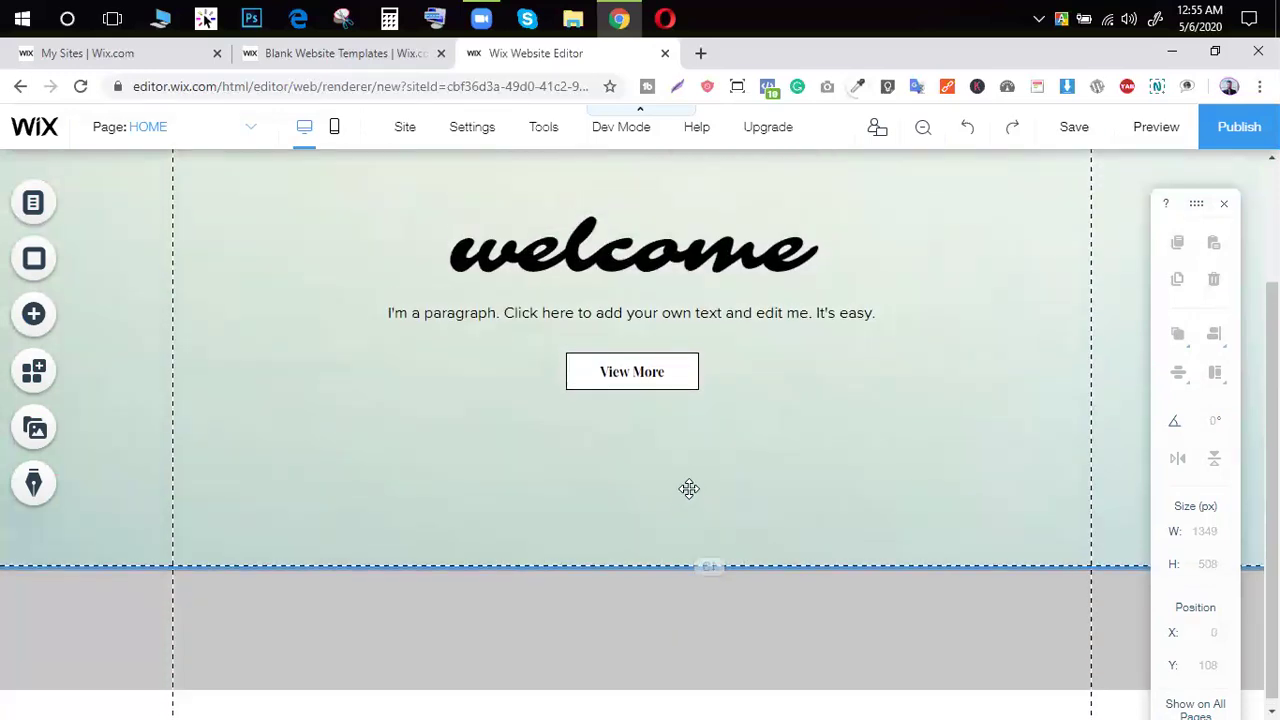
scroll(688, 488, up, 2)
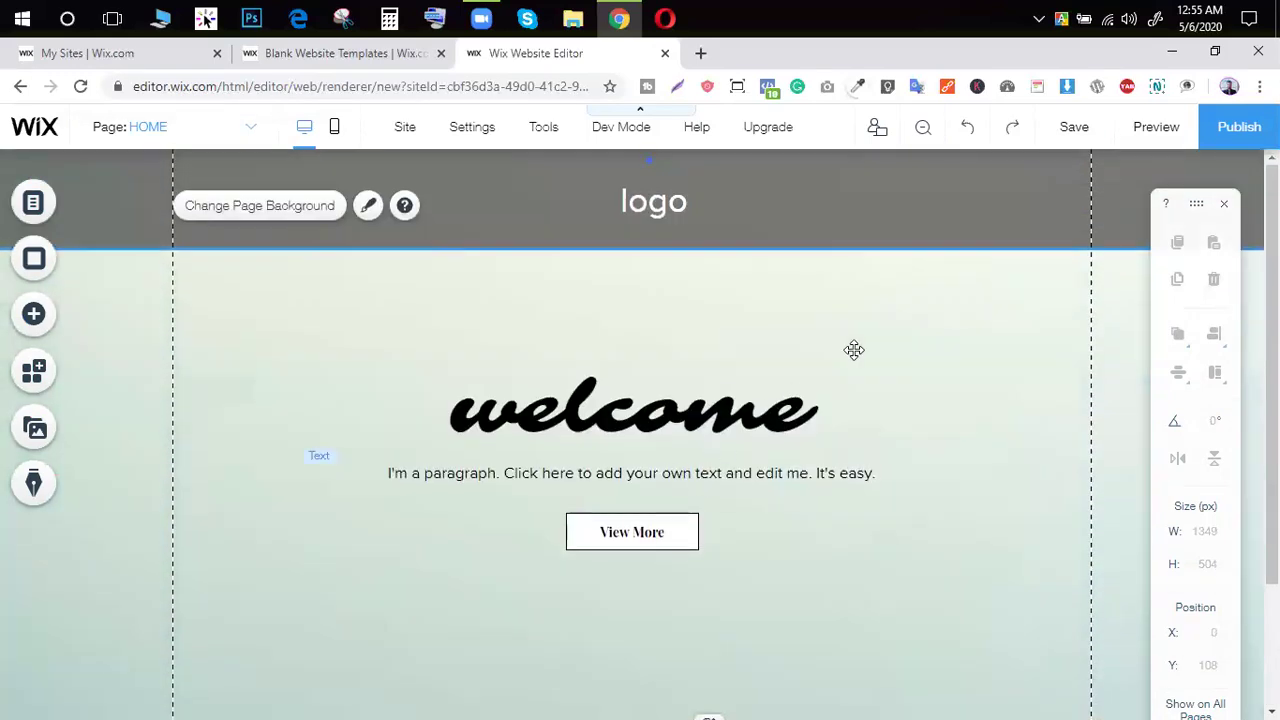
click(645, 215)
click(362, 318)
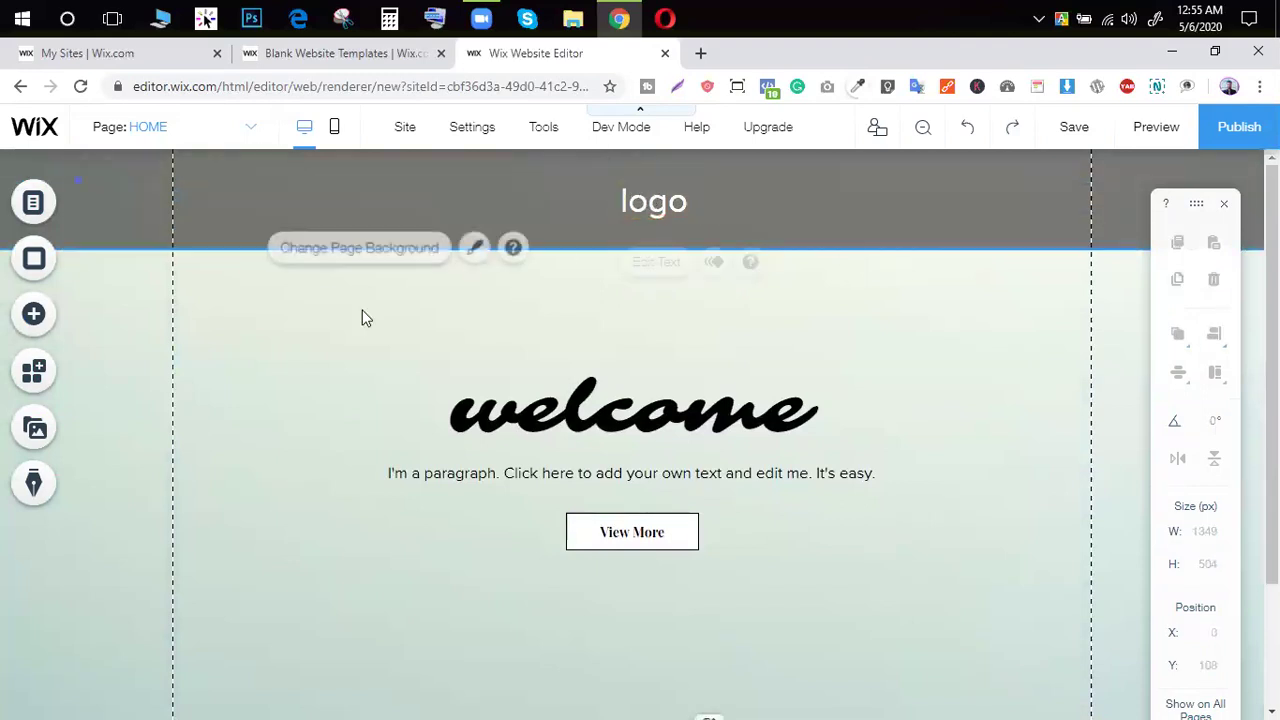
scroll(650, 455, down, 1)
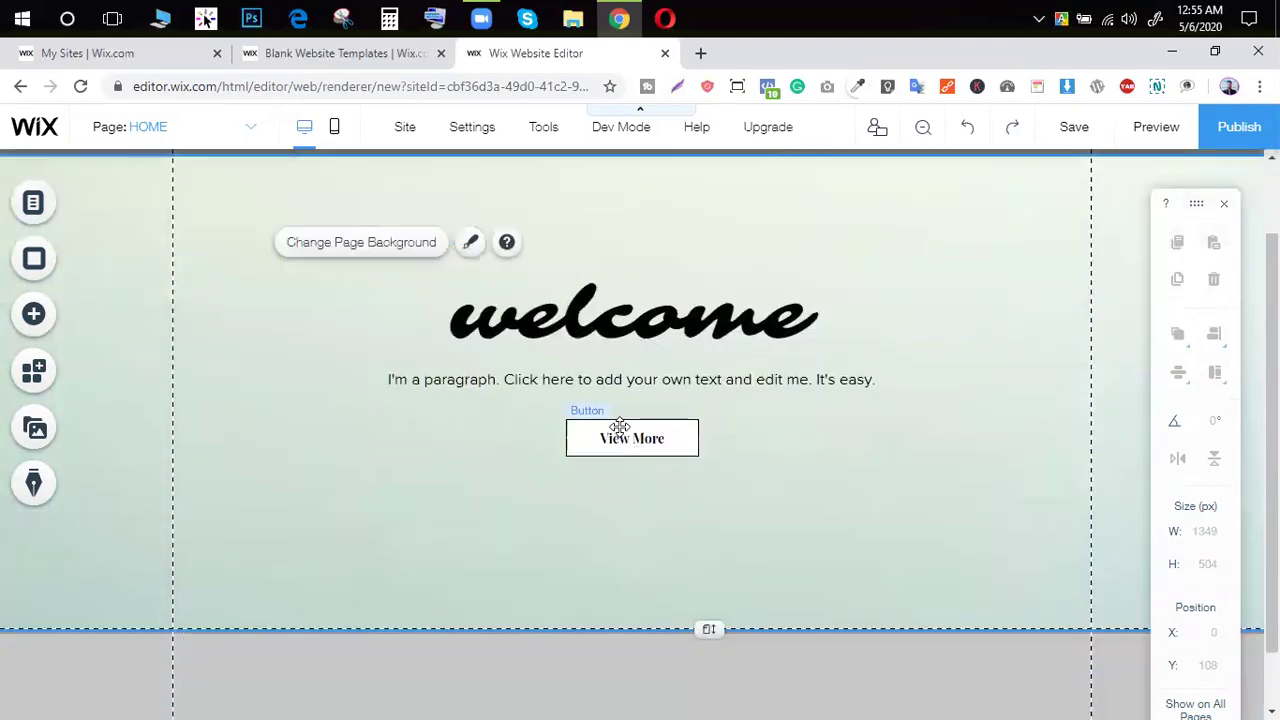
scroll(520, 390, up, 1)
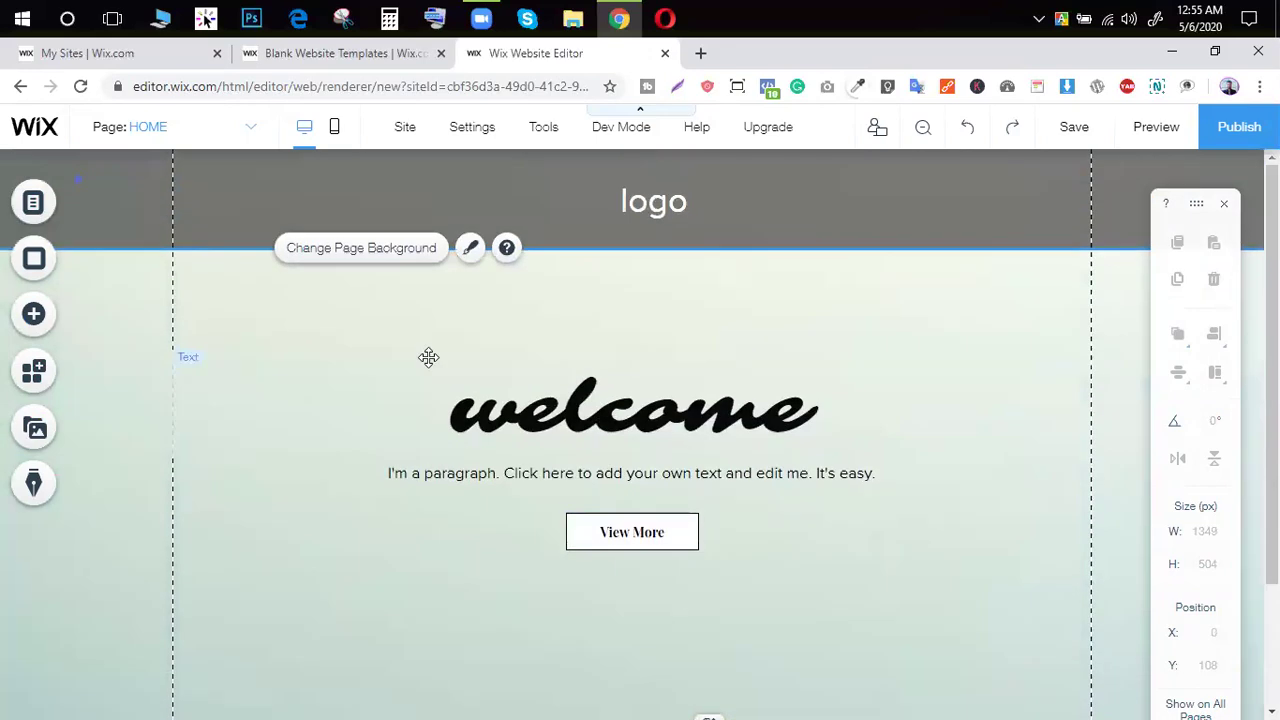
Step: Open the Social Bar designs among the elements that can be added to the page
click(55, 300)
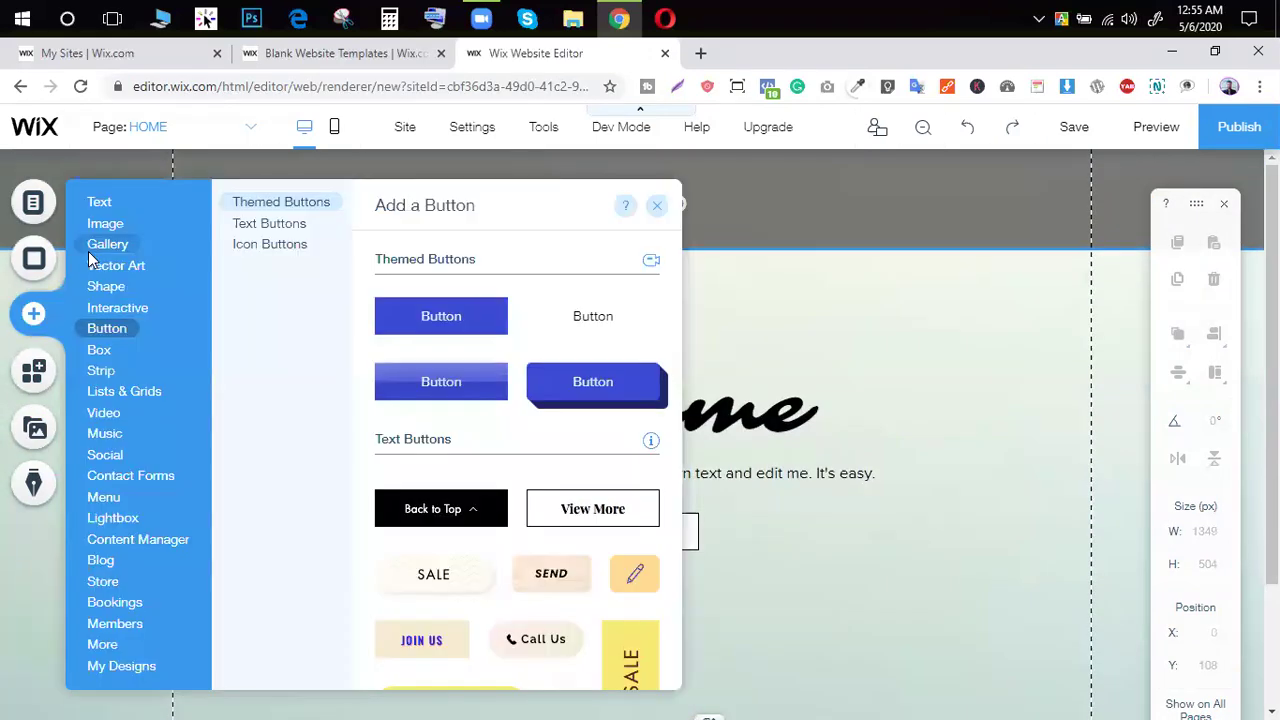
mouse_move(193, 461)
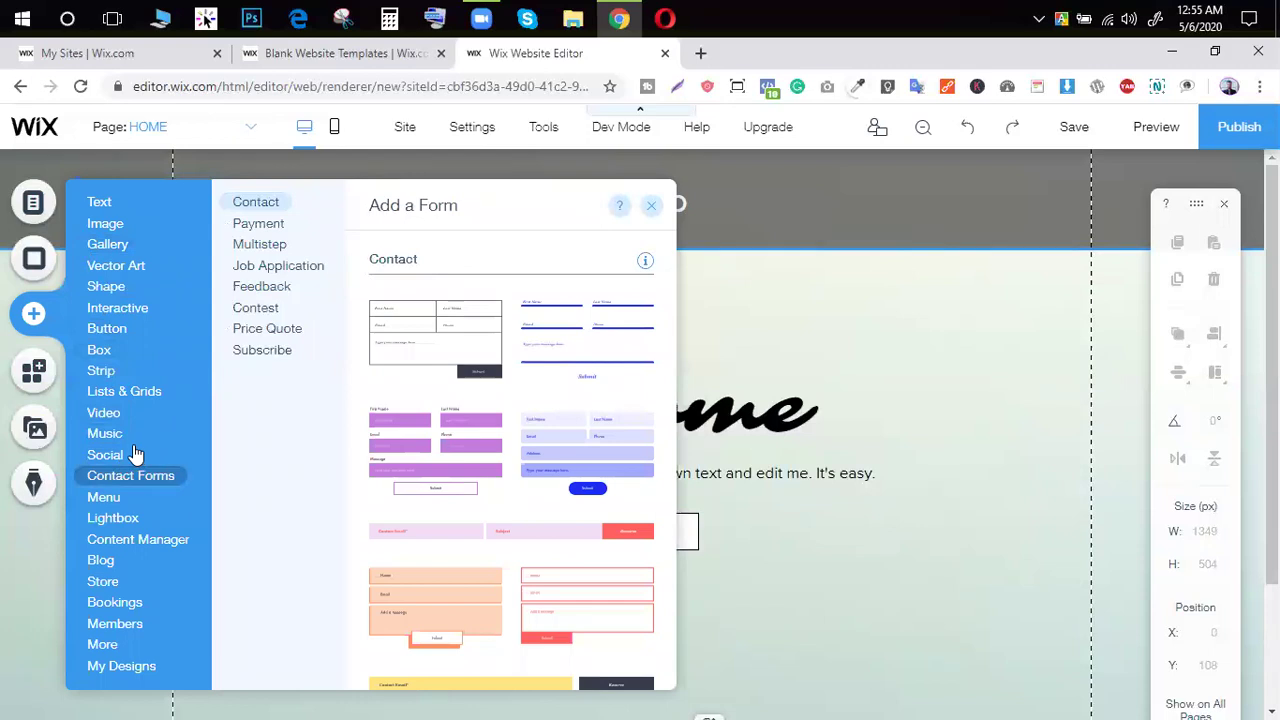
mouse_move(113, 509)
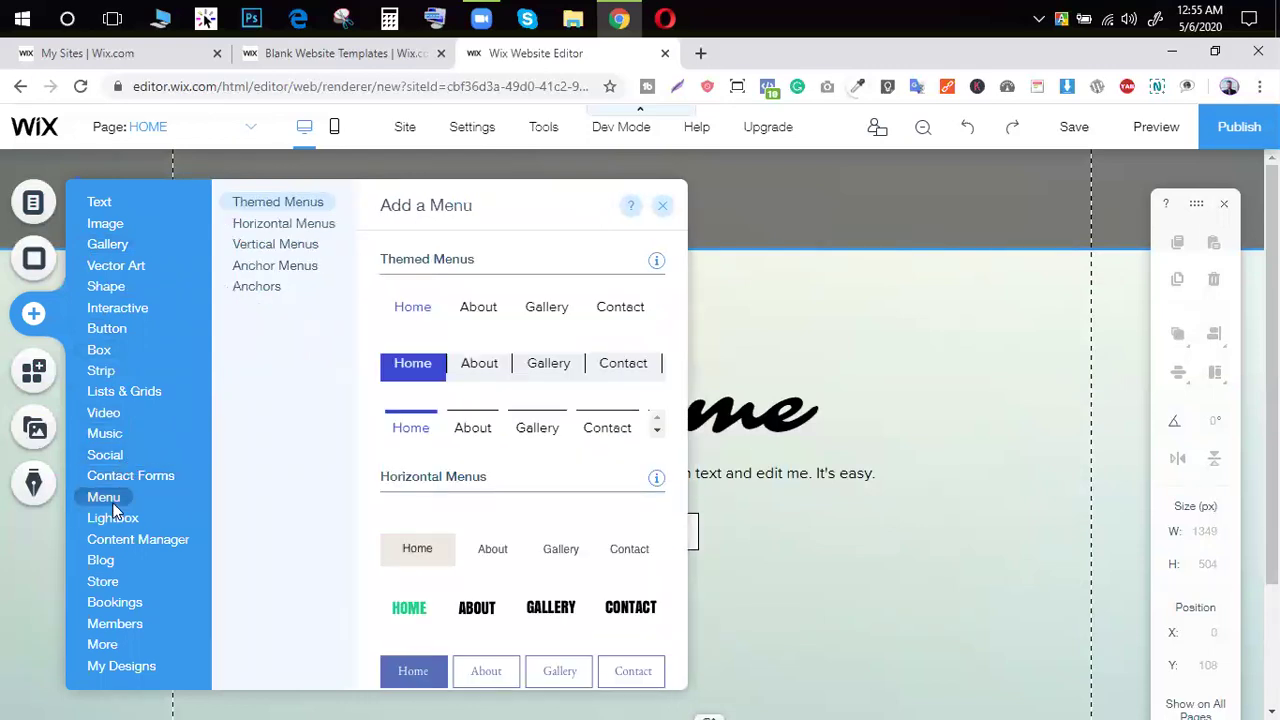
mouse_move(105, 455)
scroll(374, 463, down, 3)
scroll(383, 457, up, 3)
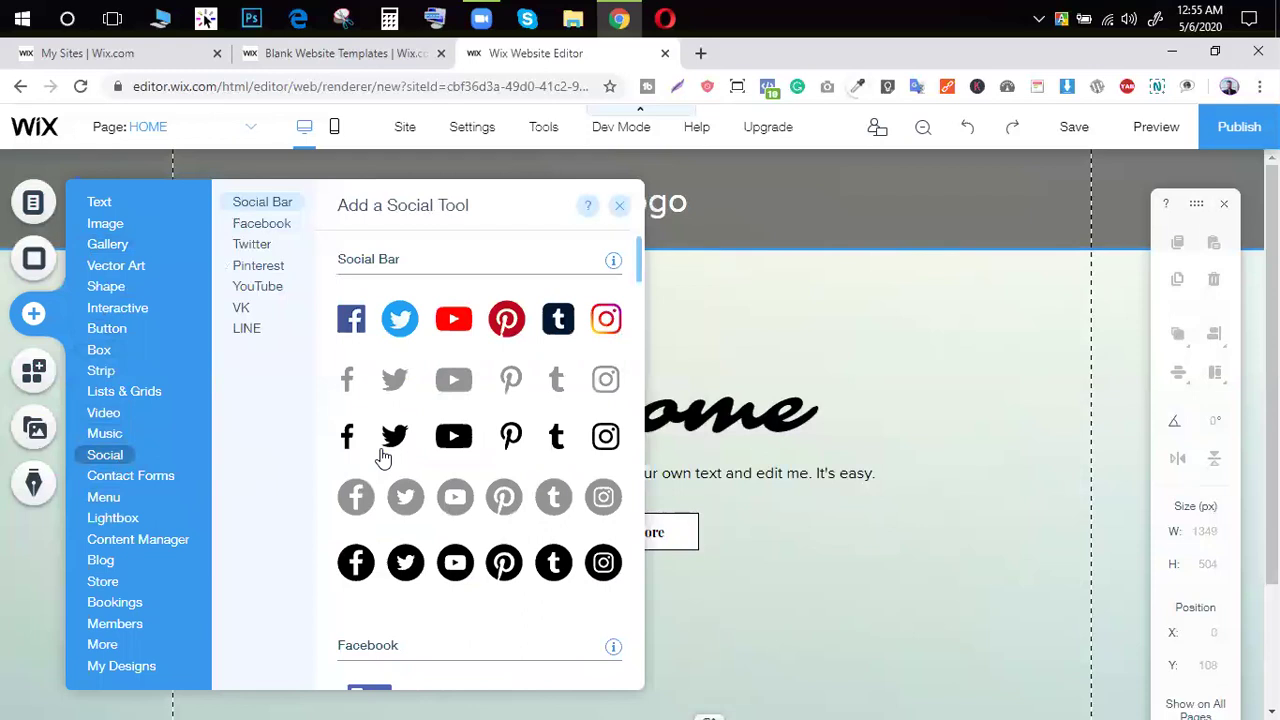